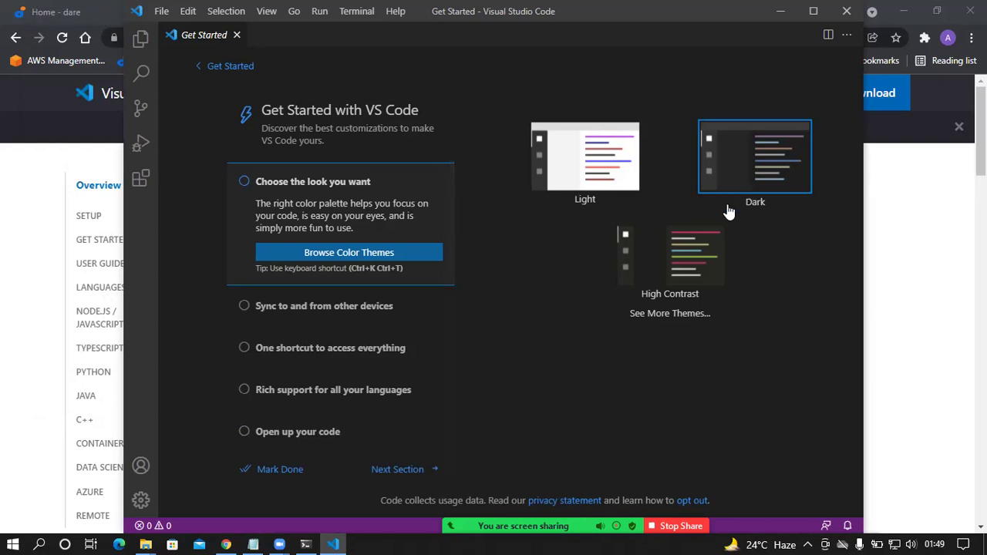
- Maximize the Visual Studio Code window and review the directory listing in Windows PowerShell
left_click(804, 18)
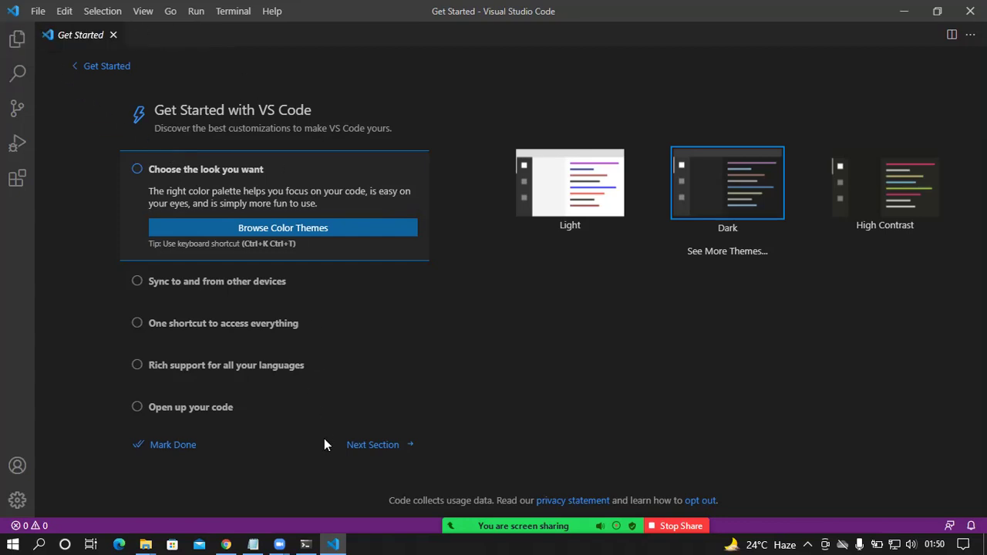
left_click(301, 540)
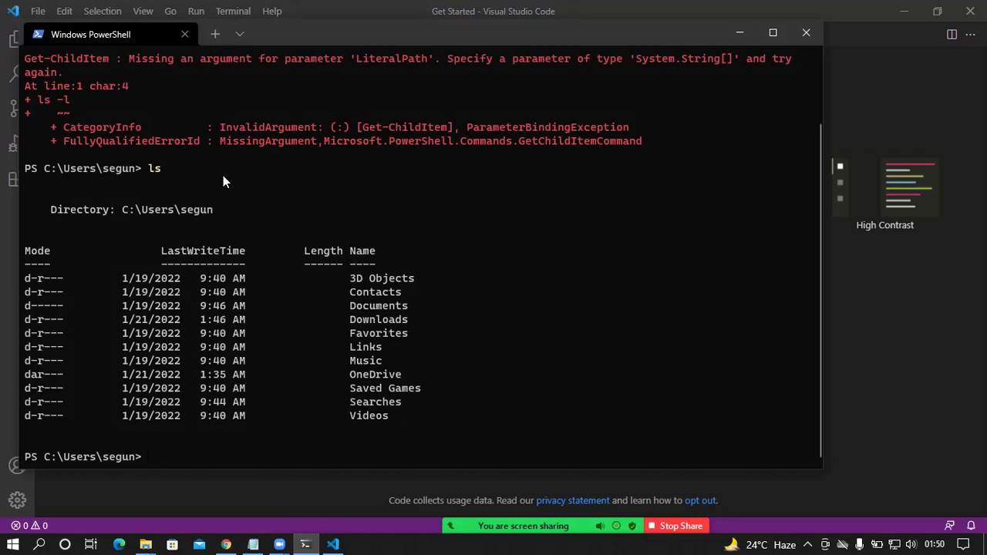
left_click(741, 34)
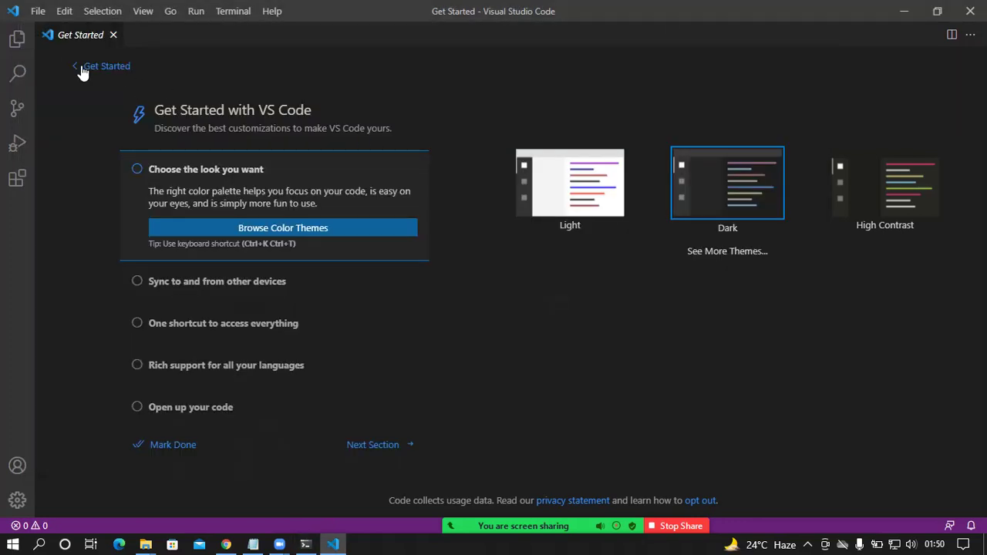
- Show the file explorer view in Visual Studio Code and close both open Zoom folder windows
left_click(18, 38)
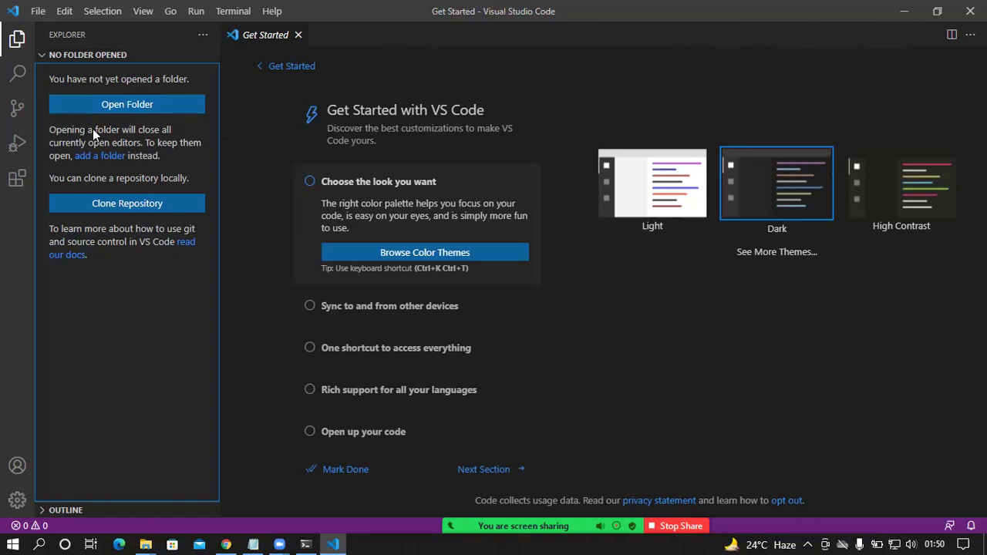
left_click(143, 538)
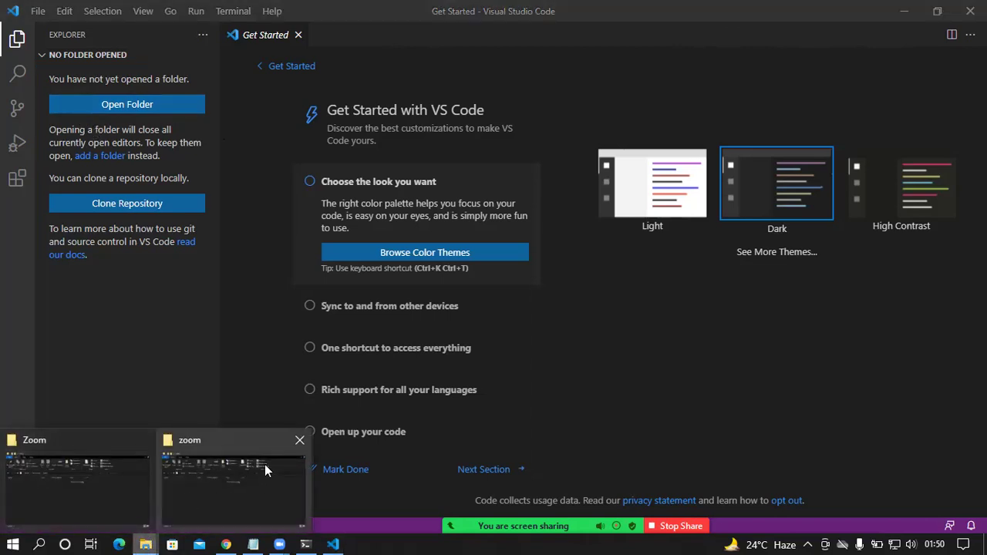
left_click(294, 445)
left_click(130, 478)
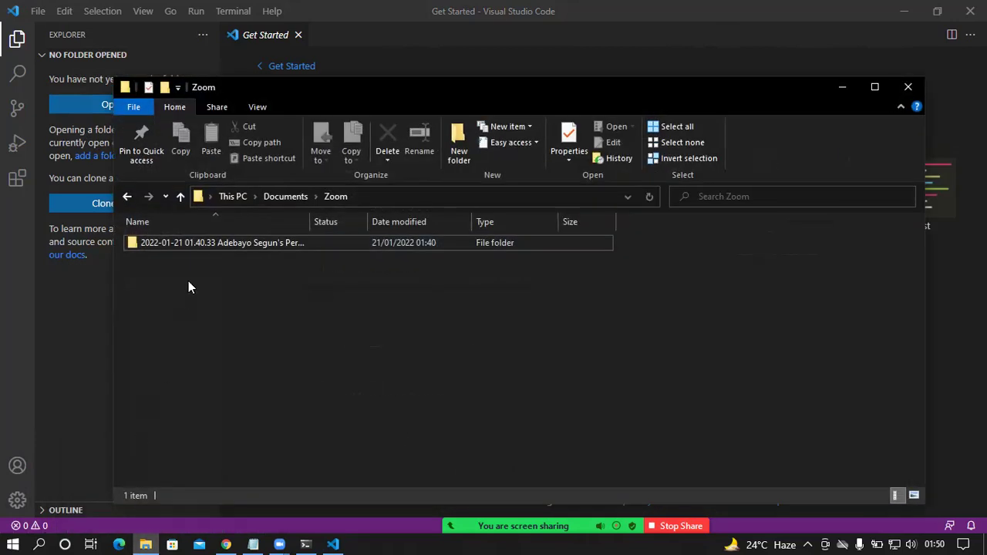
left_click(128, 198)
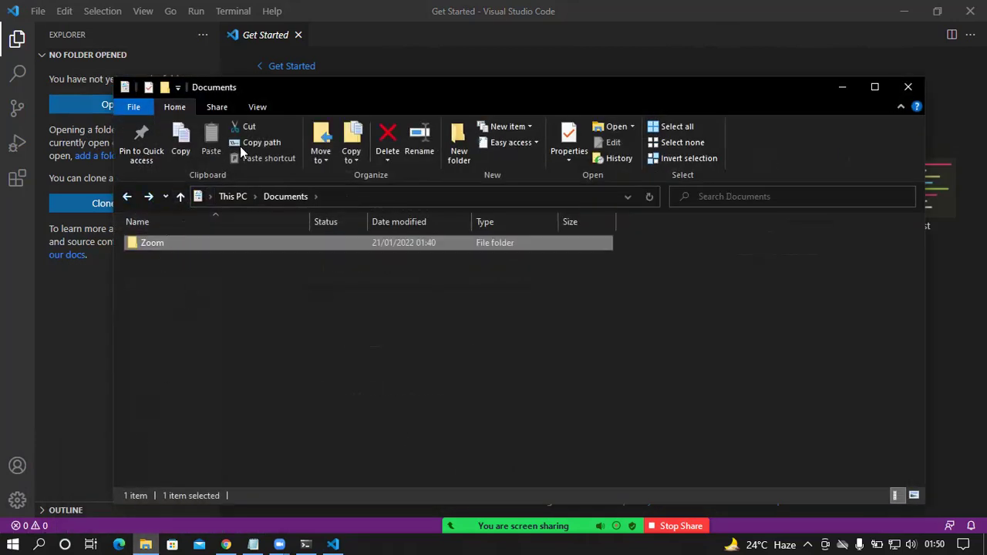
left_click(907, 86)
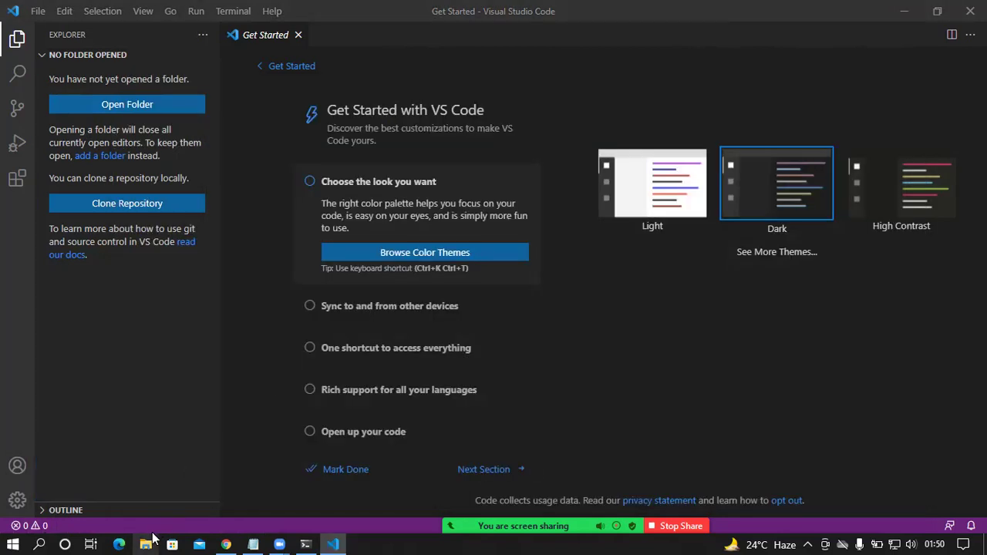
- Switch to a new maximized File Explorer window and create a folder named David-workspace in Documents
left_click(145, 543)
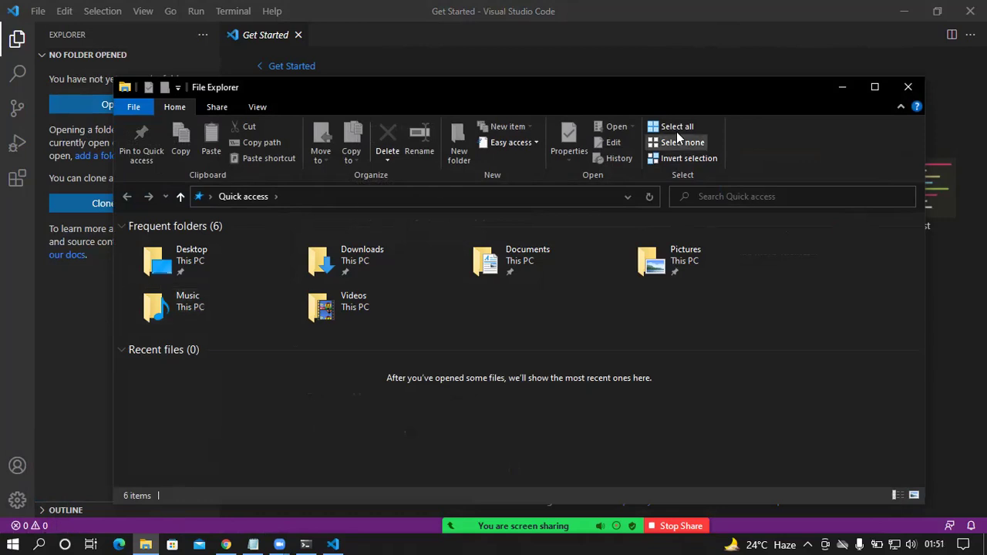
left_click(864, 95)
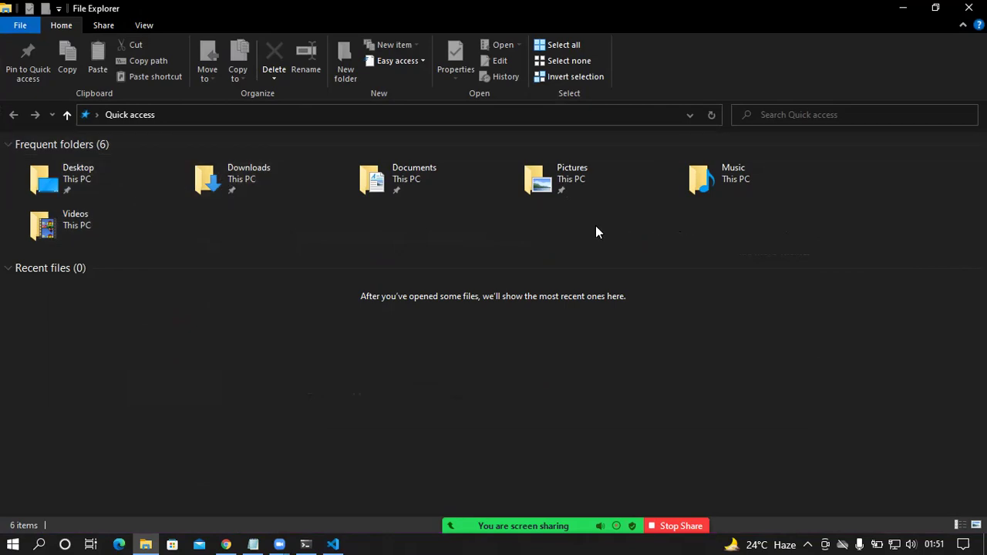
double_click(380, 187)
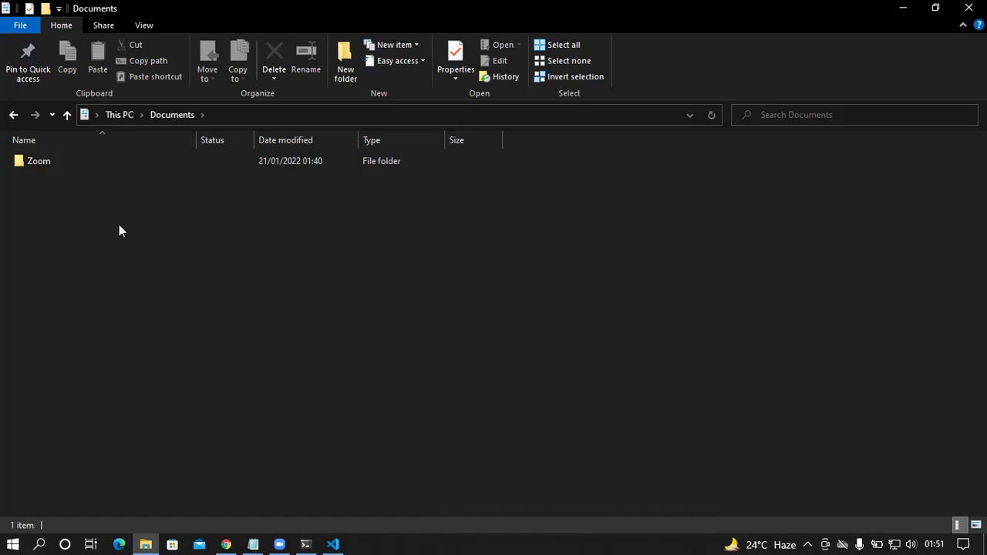
left_click(344, 60)
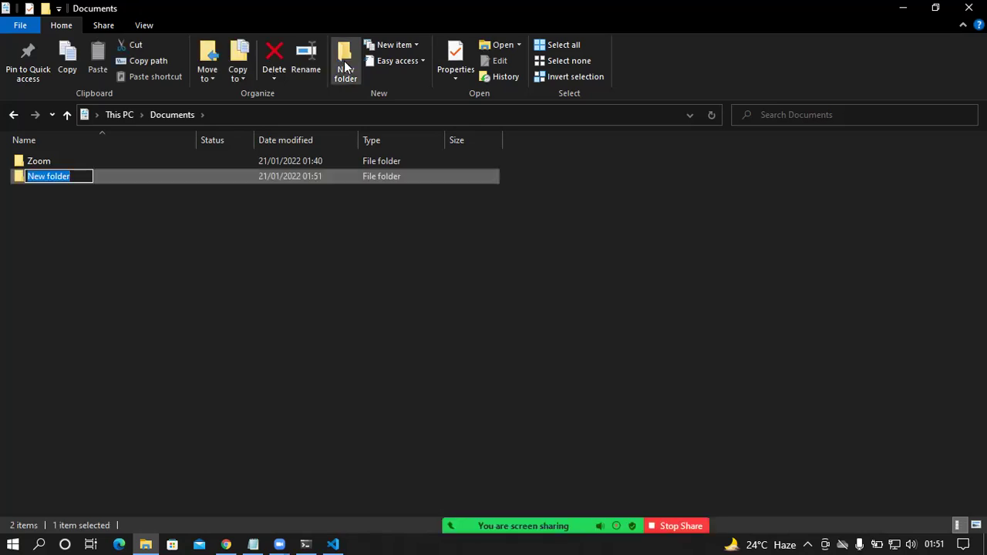
type("David")
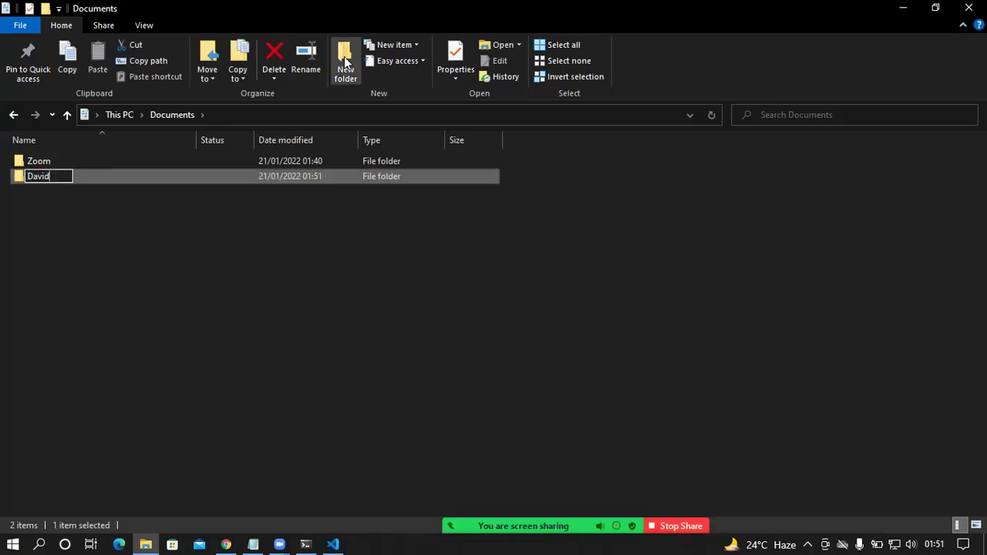
type("-workspace")
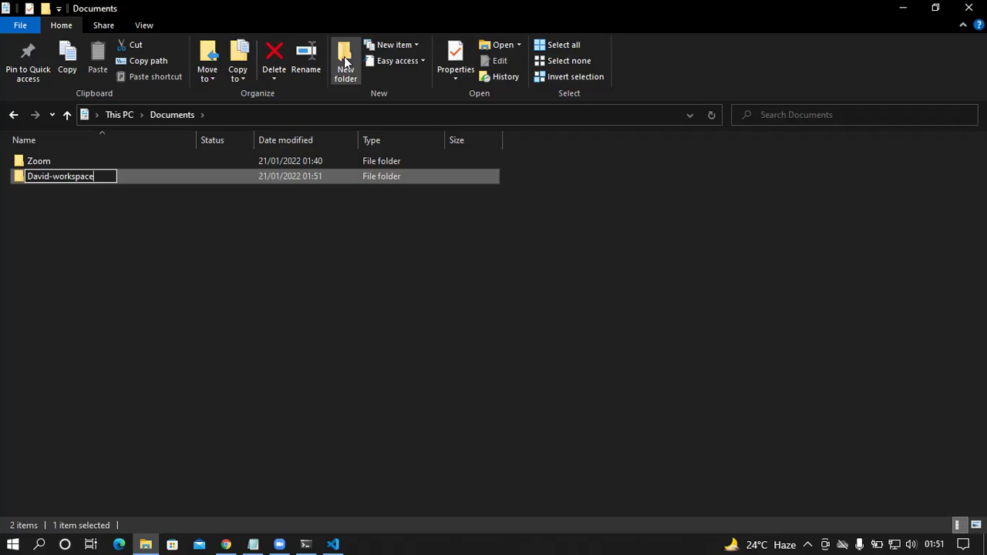
key("Return")
left_click(65, 342)
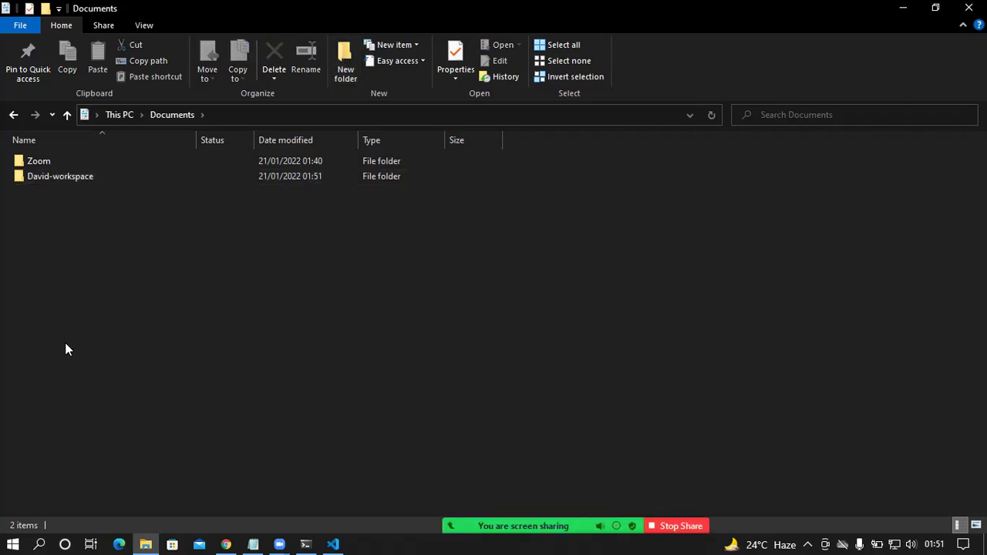
- Rename the new workspace folder as "David -workspace"
left_click(58, 180)
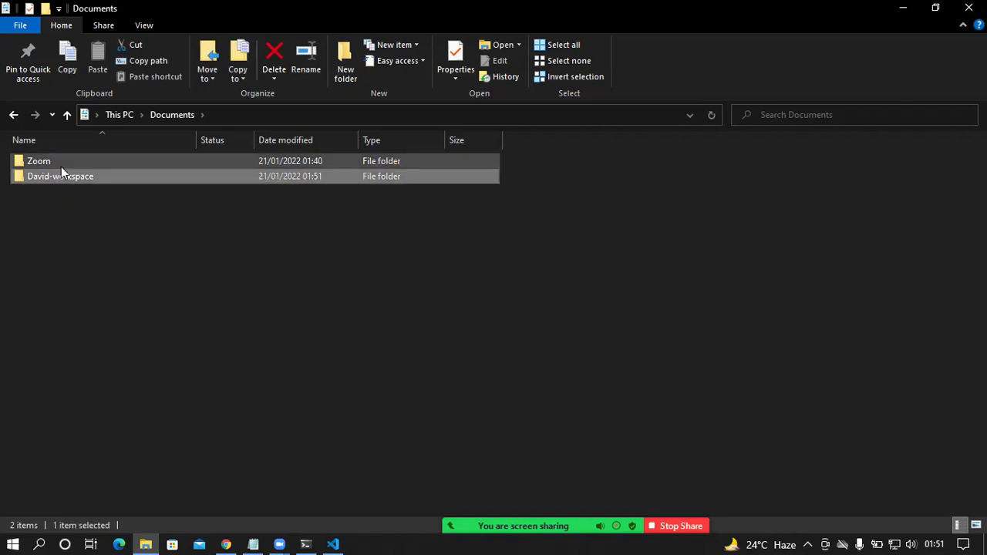
left_click(306, 61)
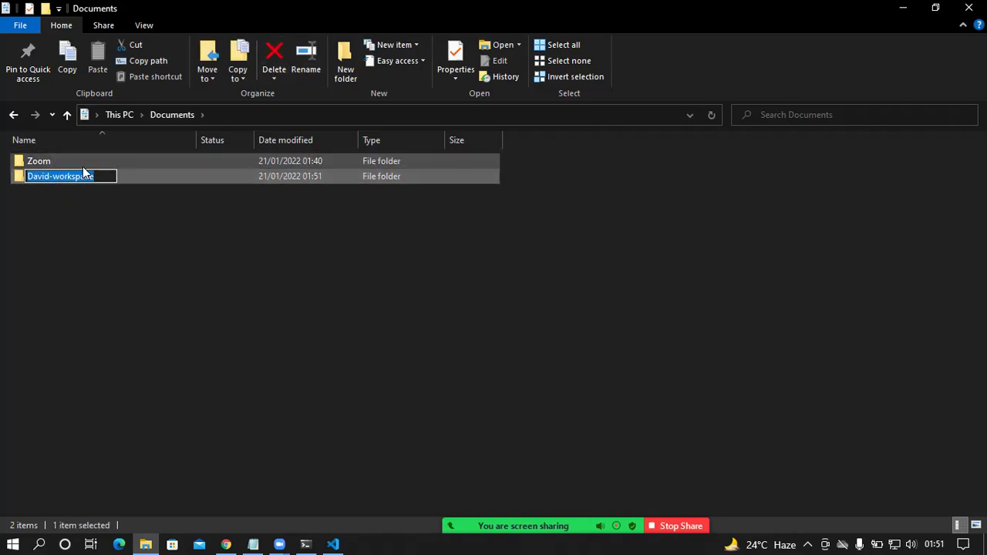
left_click(52, 177)
key("Left")
key("Left")
key("Delete")
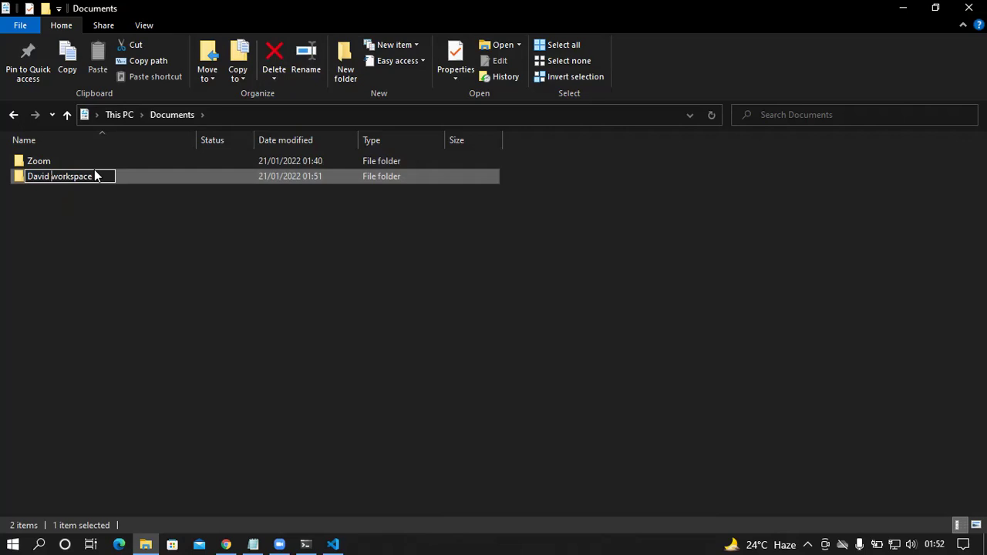
type("_")
key("BackSpace")
type("-")
left_click(94, 250)
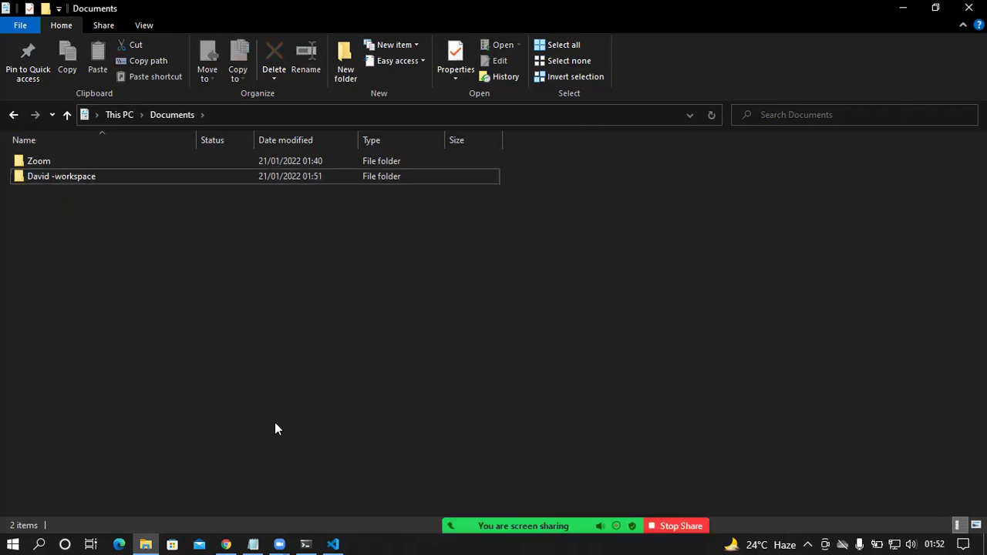
- Switch to Visual Studio Code, open the workspace folder from Documents, and trust its authors along with those of the parent folder
left_click(335, 541)
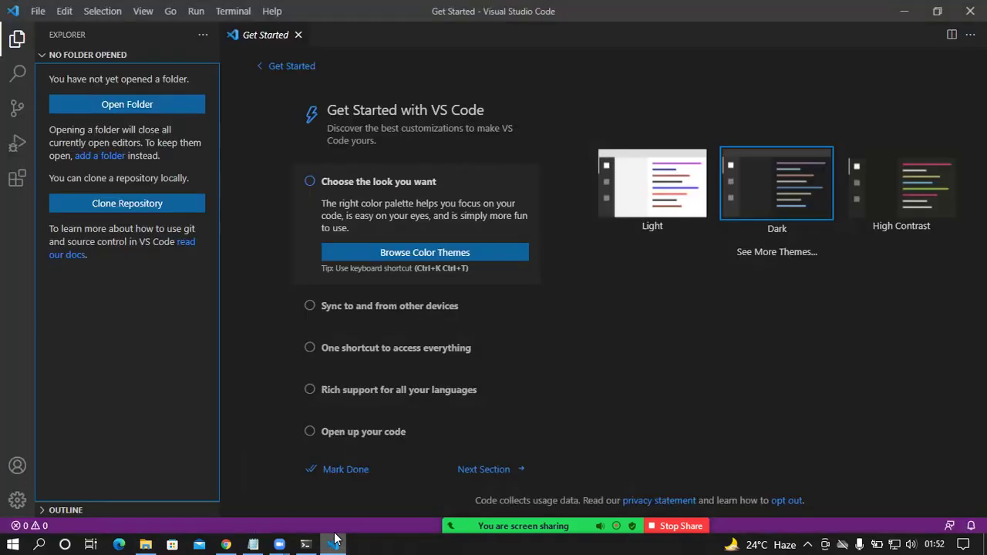
left_click(104, 106)
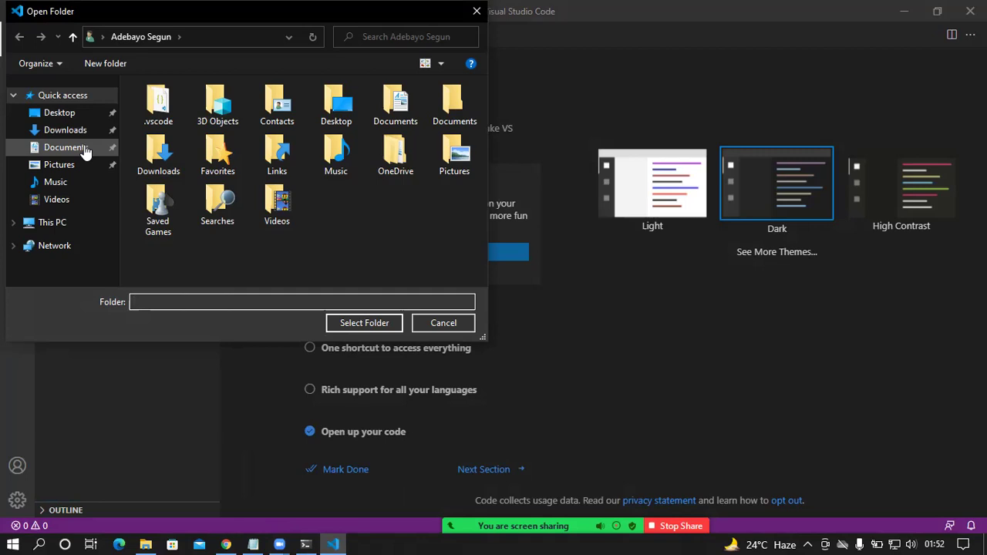
left_click(85, 149)
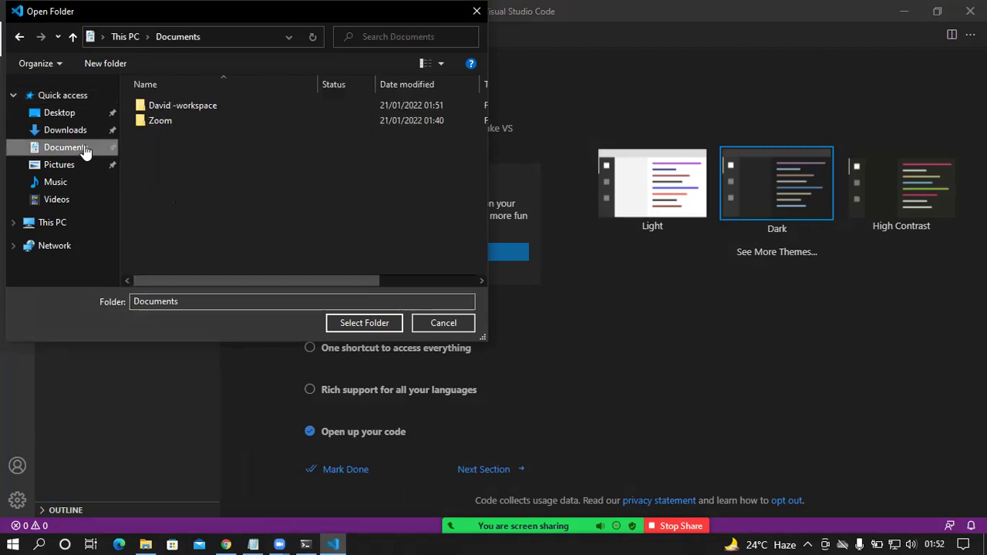
left_click(173, 104)
left_click(347, 322)
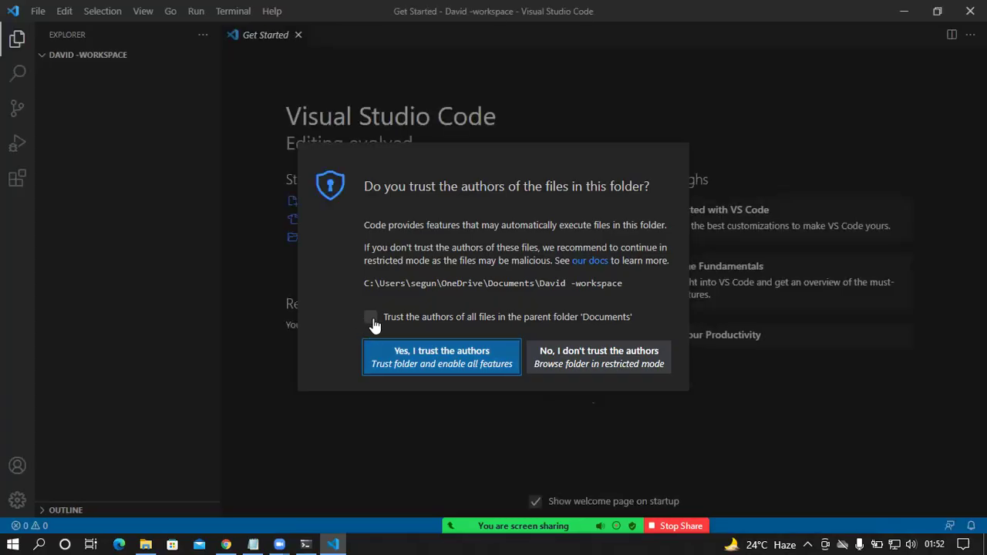
left_click(372, 323)
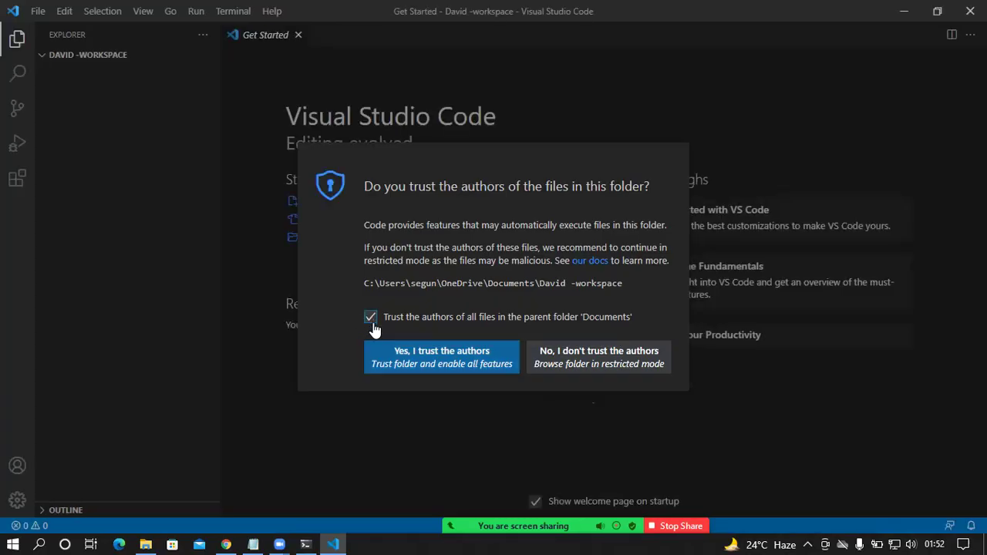
left_click(403, 361)
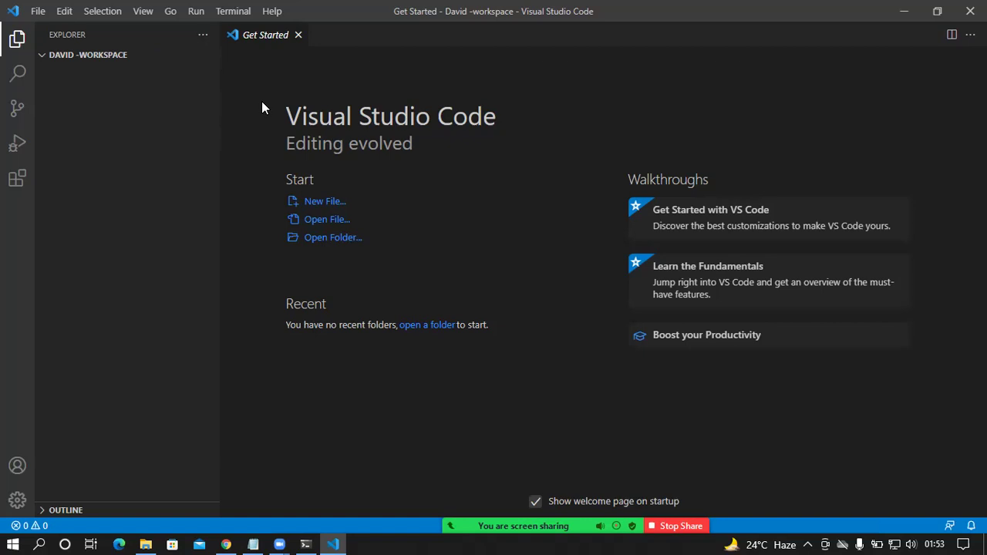
- Open a new terminal in the workspace and highlight the folder name in its prompt path
mouse_move(192, 70)
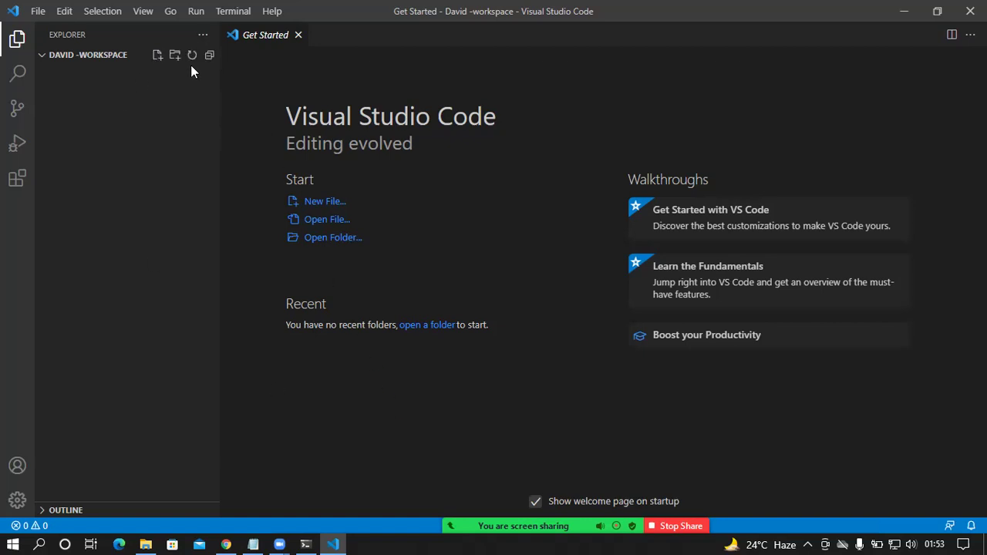
left_click(229, 13)
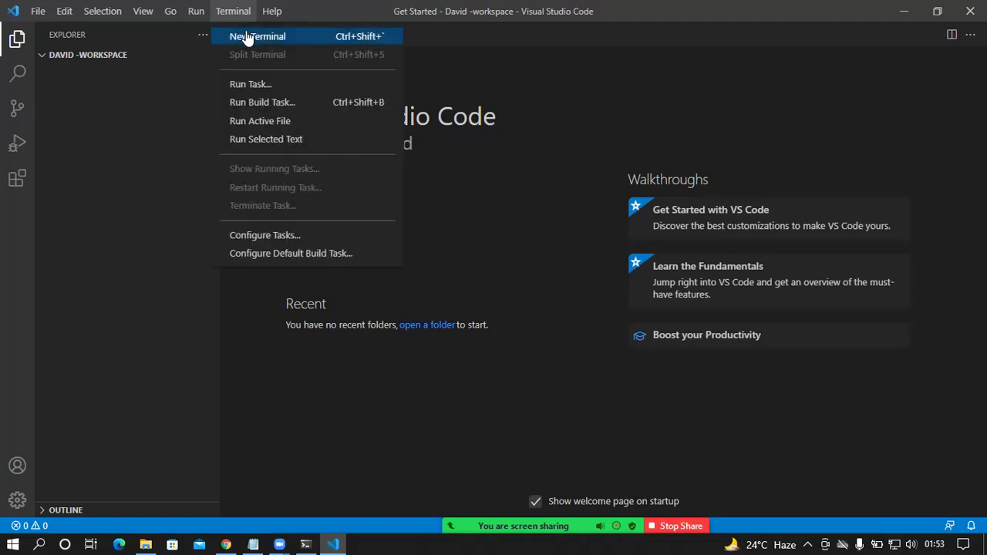
left_click(247, 39)
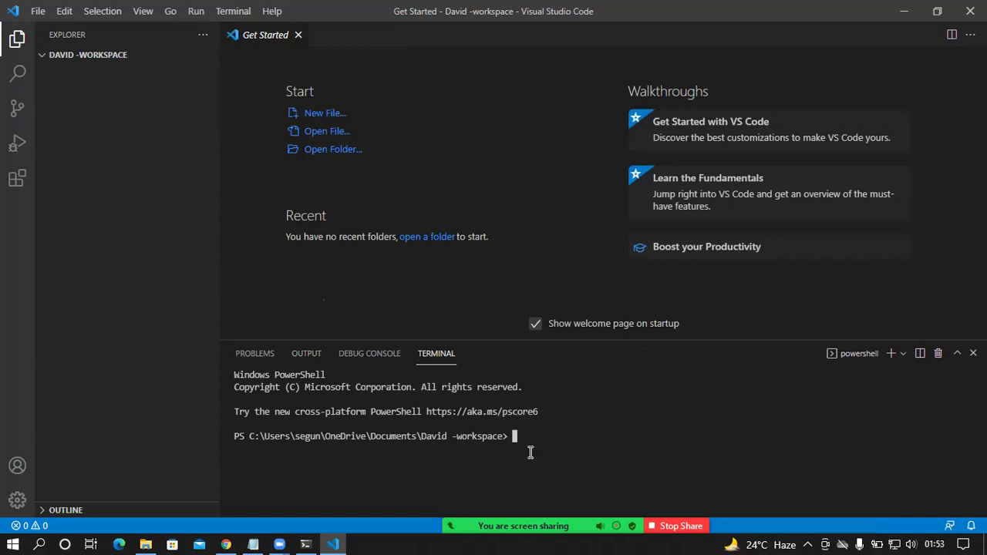
left_click_drag(537, 437, 418, 437)
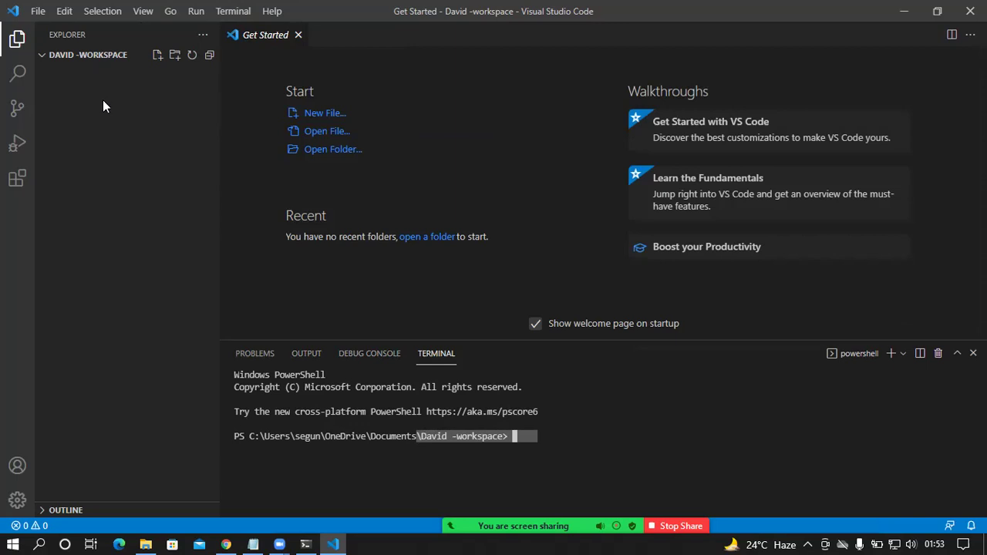
left_click(564, 445)
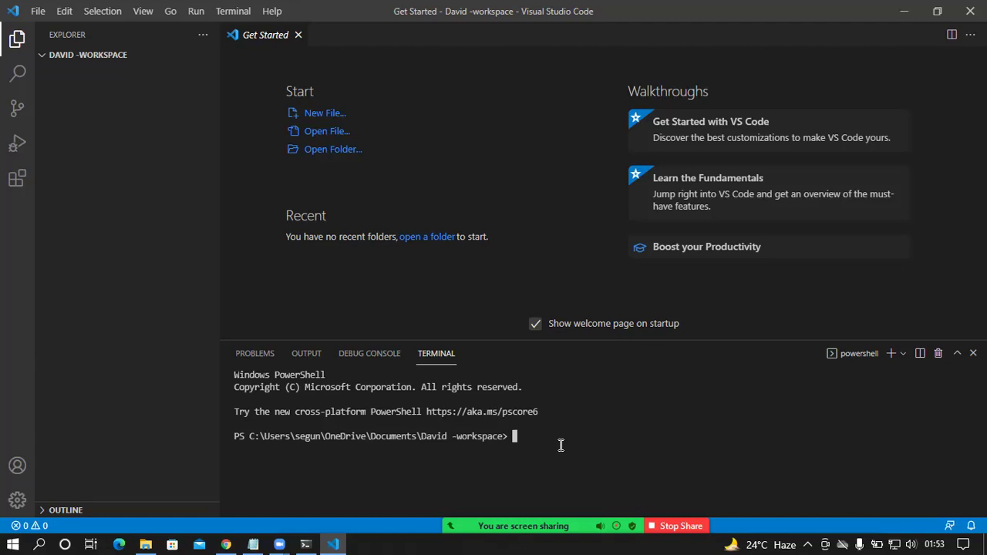
- Check the workspace folder in File Explorer and close Visual Studio Code
left_click(145, 539)
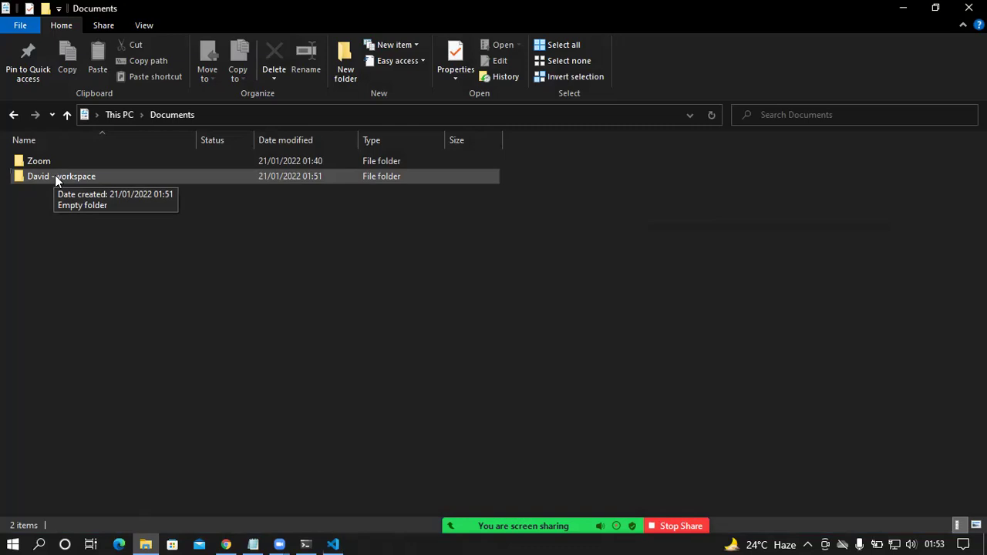
left_click(330, 540)
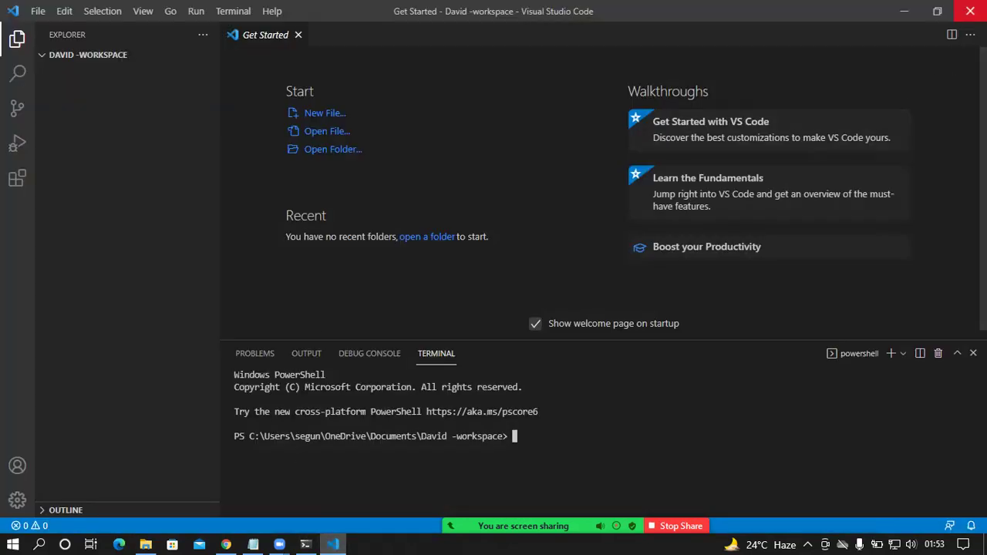
left_click(970, 10)
- Rename the workspace folder in Documents as "David-workspace", removing the space before the hyphen
left_click(62, 179)
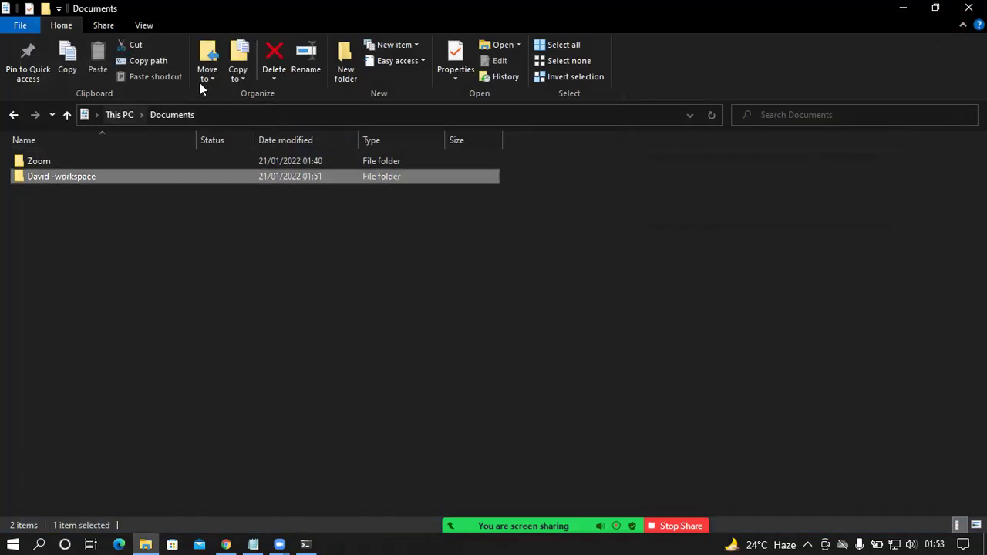
left_click(300, 66)
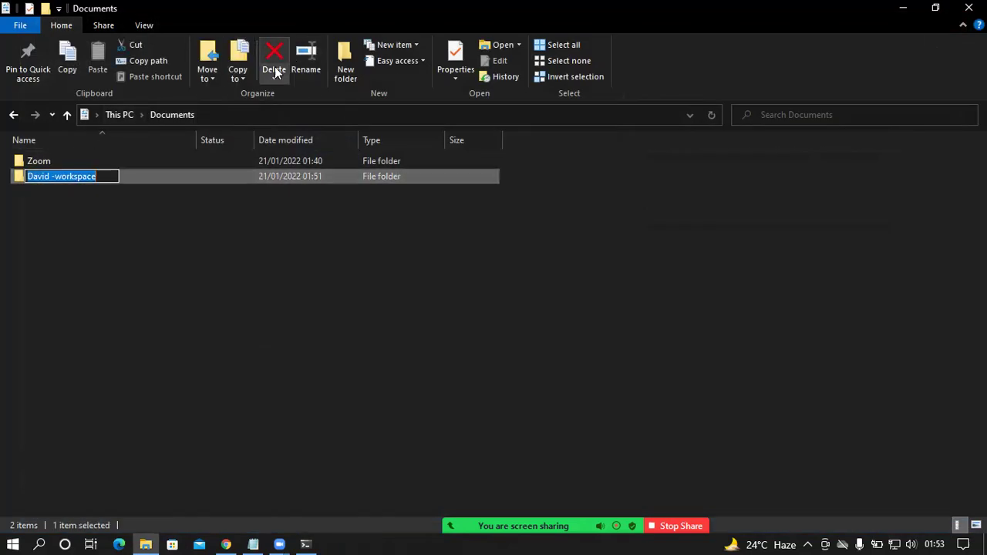
left_click(51, 176)
key("BackSpace")
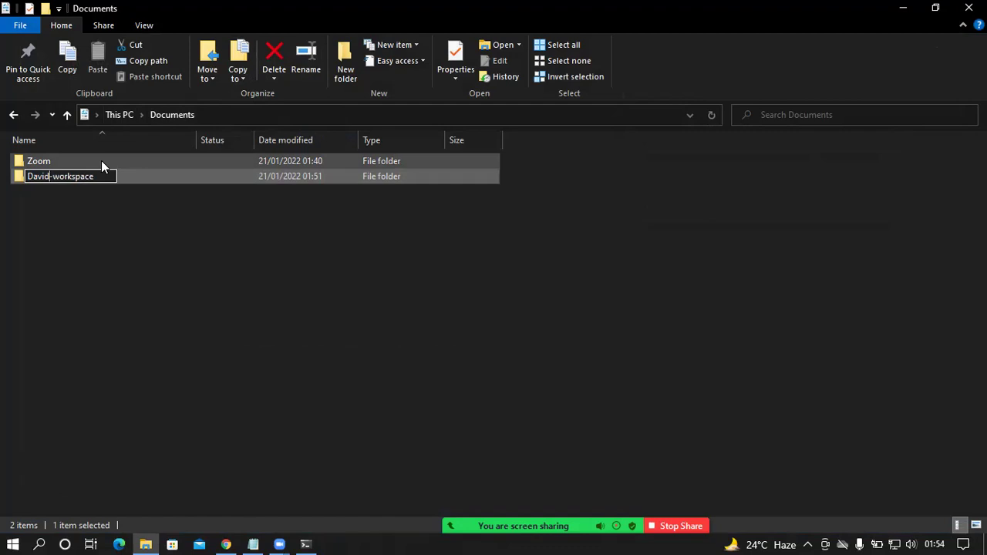
left_click(104, 322)
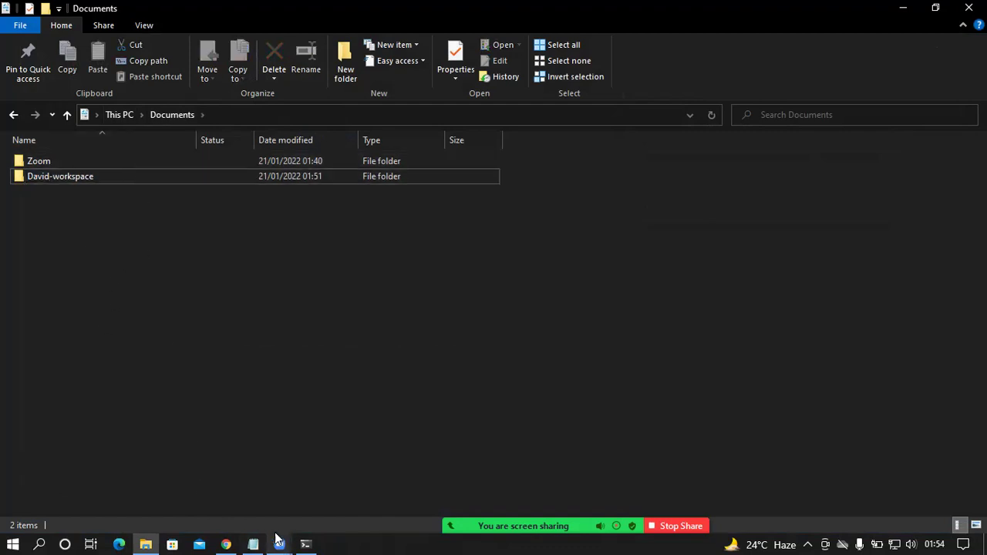
- Find and launch Visual Studio Code, and pin it to the taskbar
left_click(39, 544)
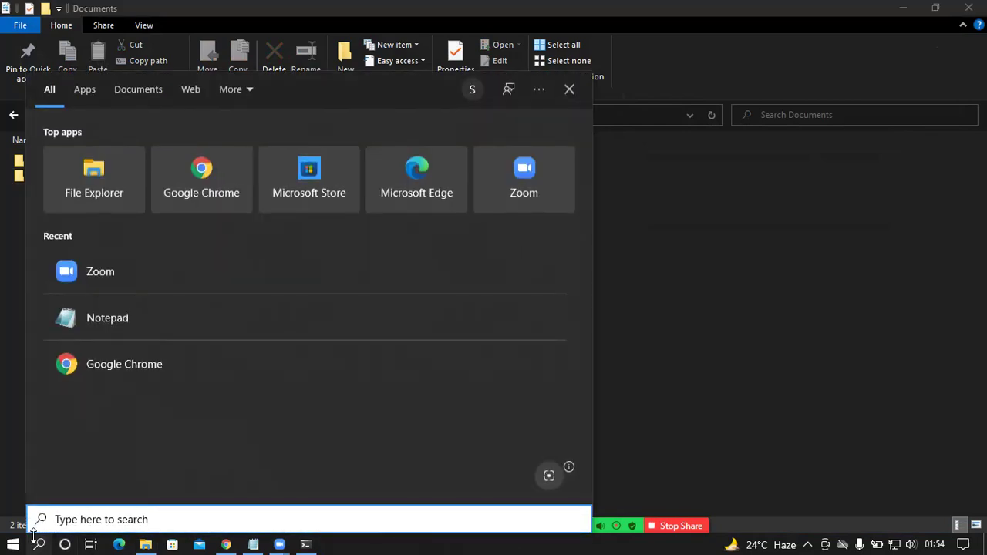
type("vs")
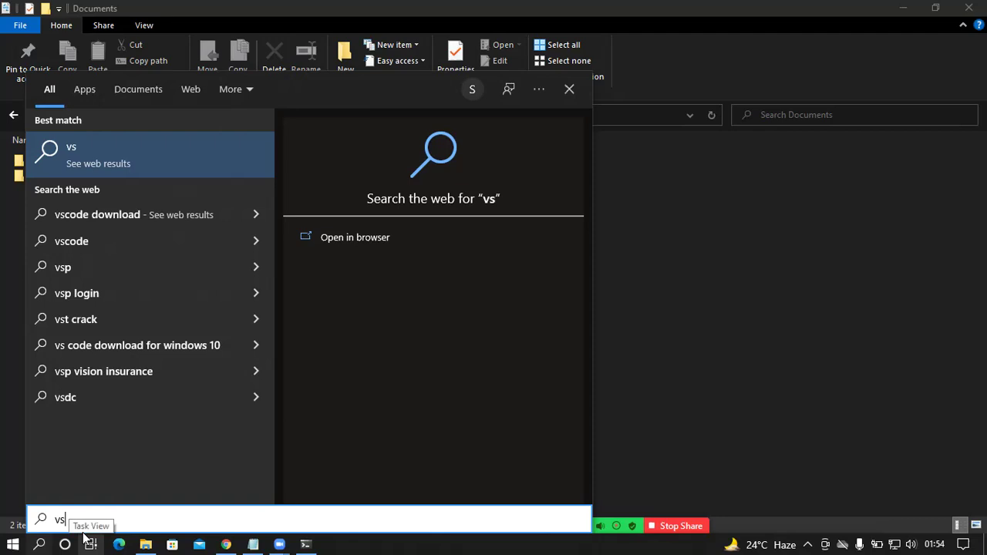
key("BackSpace")
type("i")
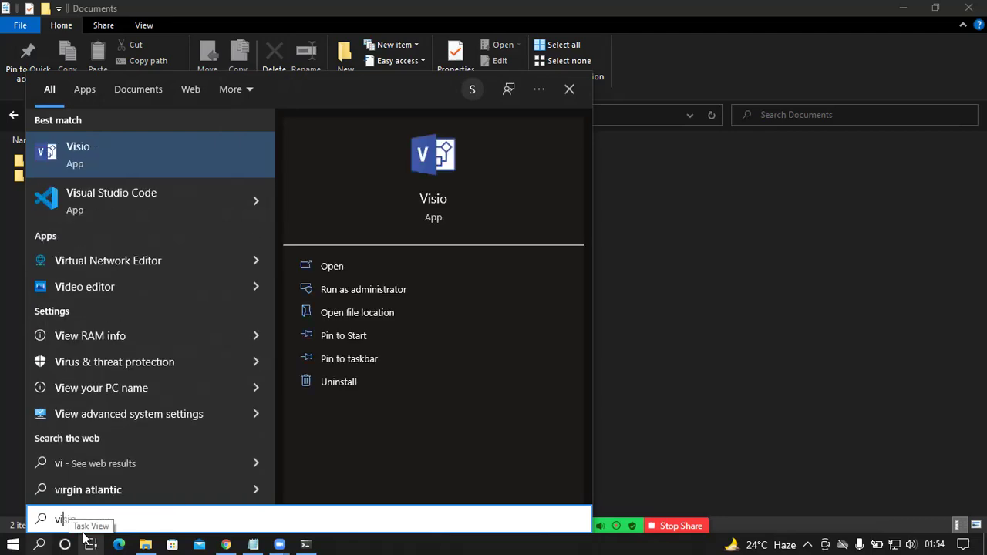
type("su")
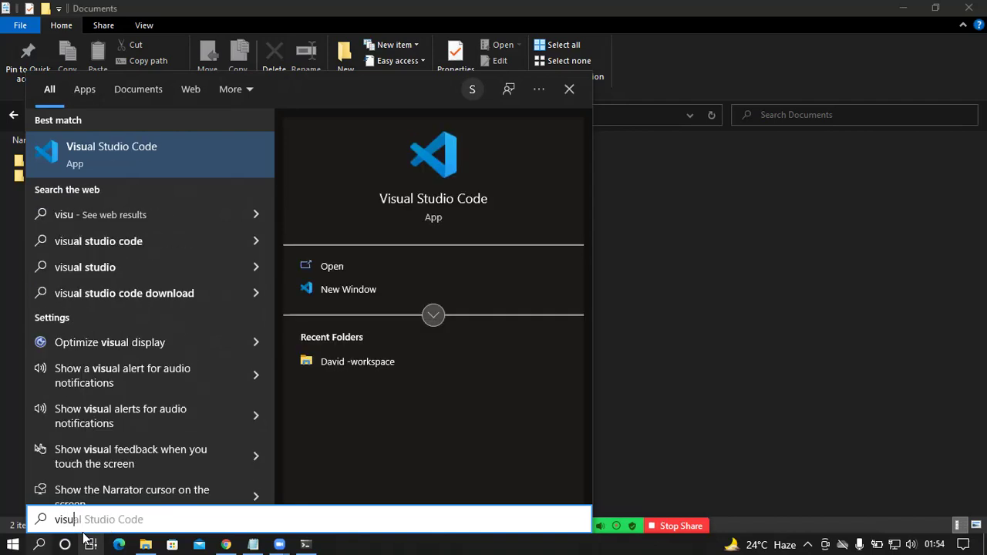
left_click(465, 201)
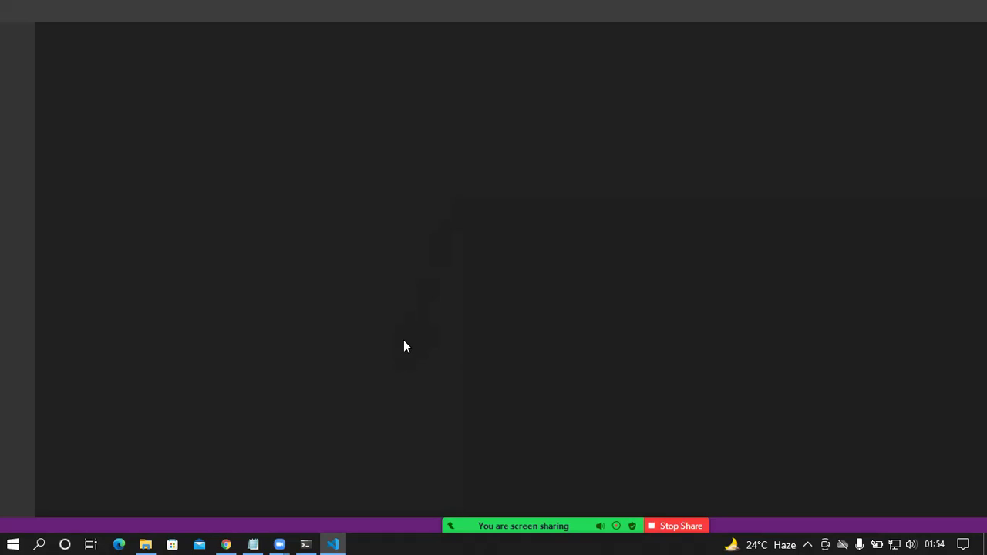
right_click(334, 542)
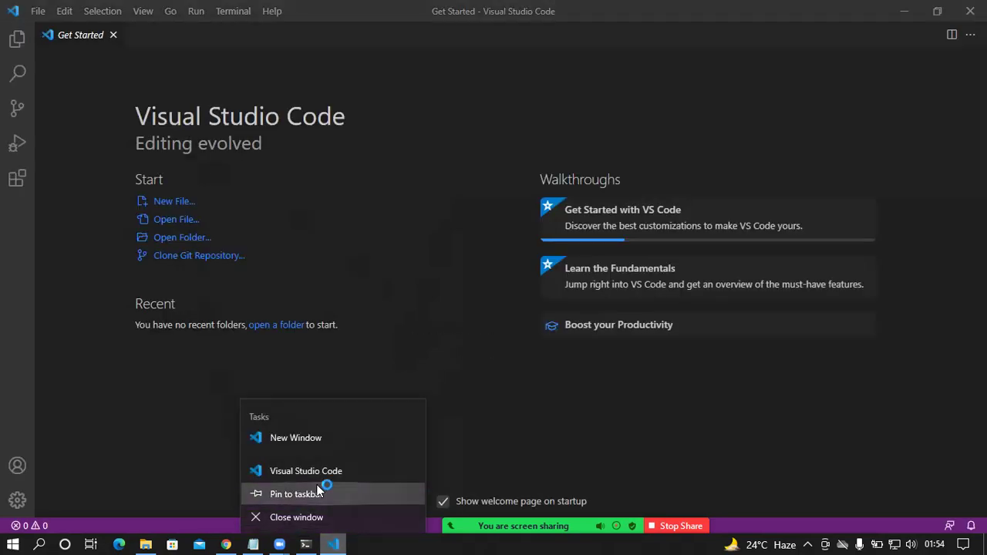
left_click(309, 497)
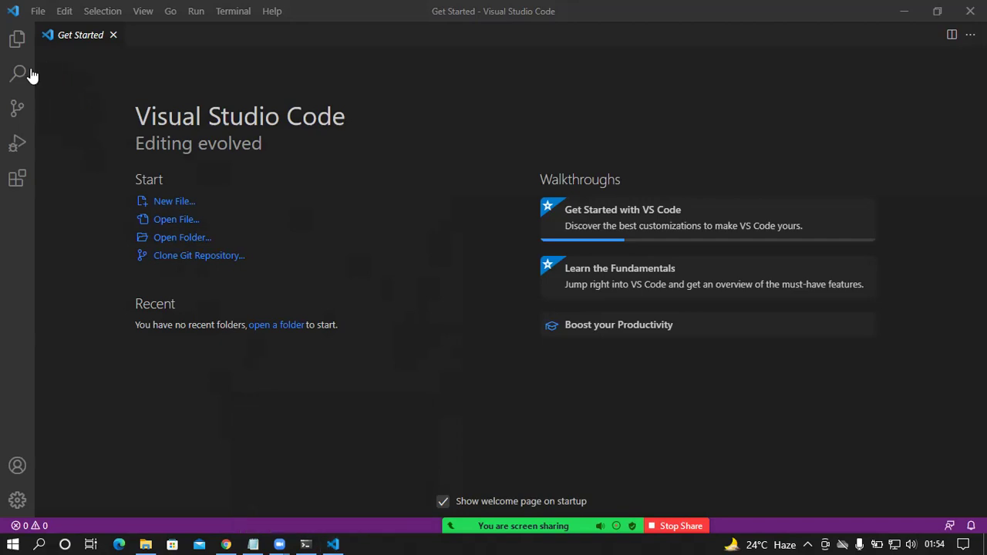
- Open the David-workspace folder from Documents as the project folder
left_click(9, 42)
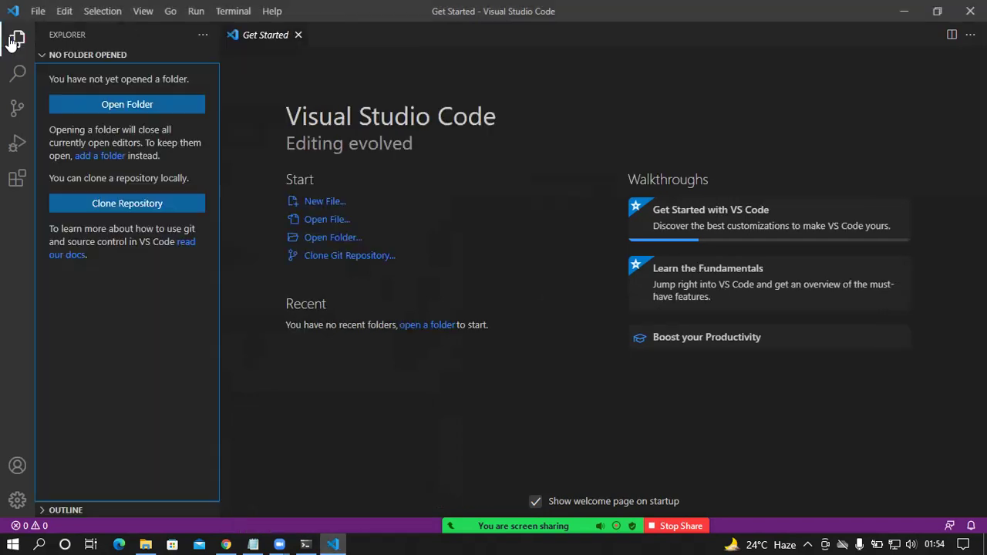
left_click(114, 104)
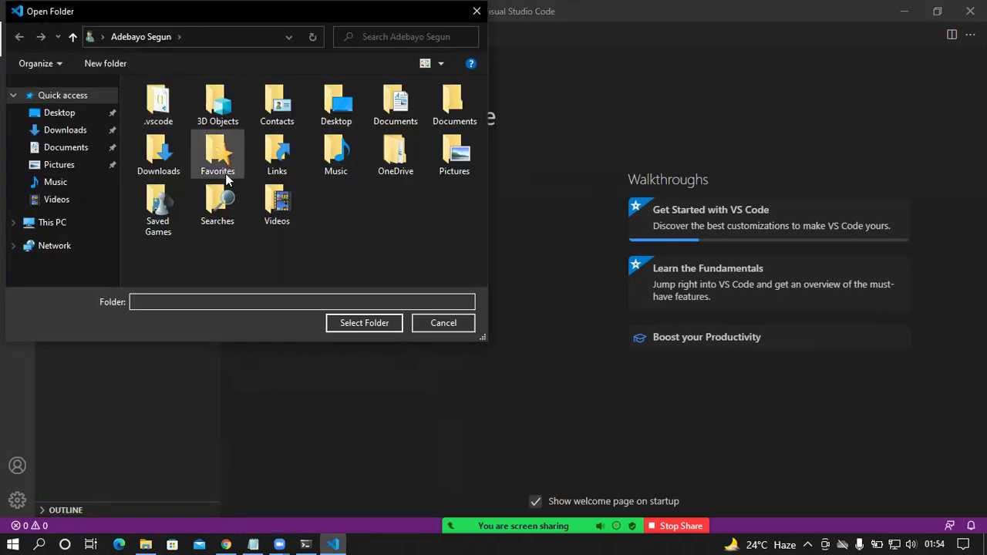
left_click(68, 147)
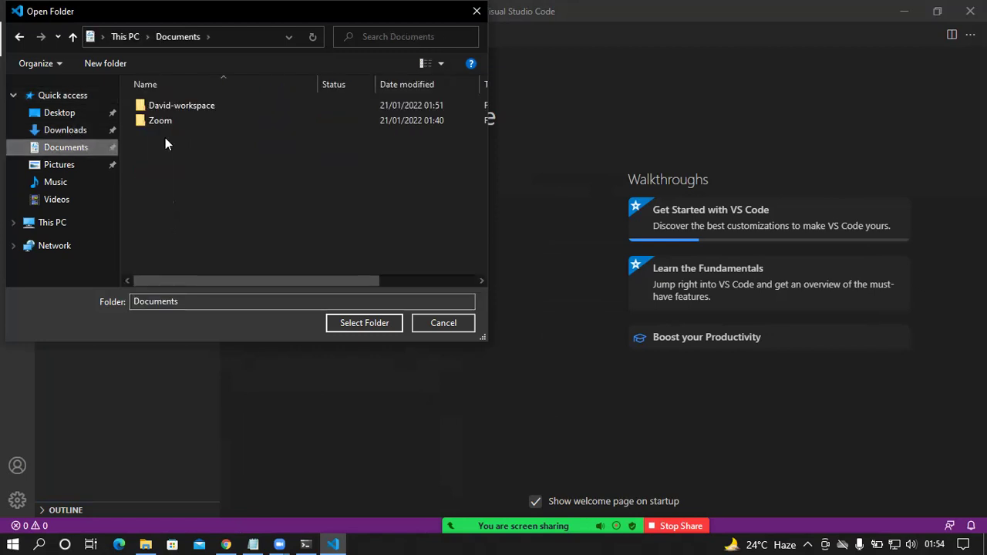
left_click(172, 106)
left_click(341, 322)
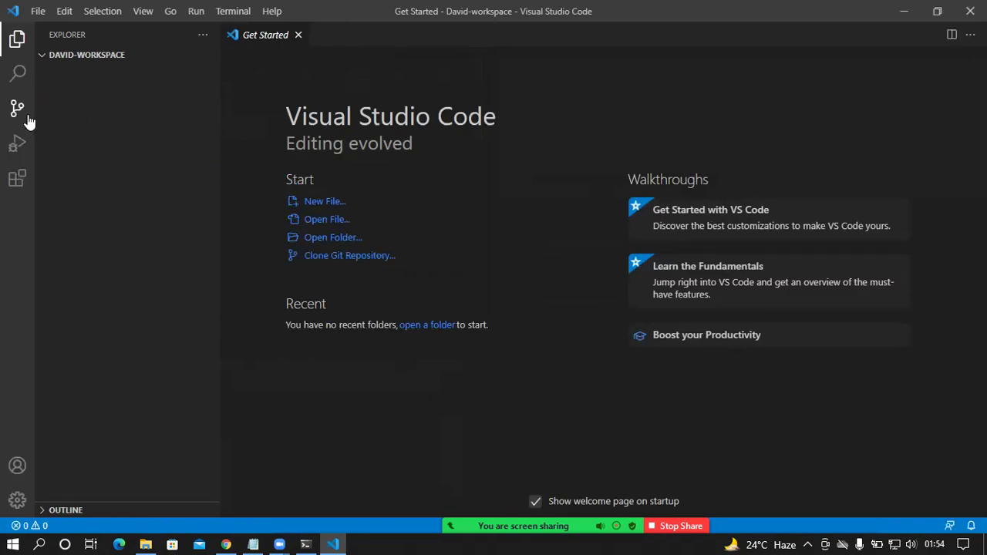
- Search the extension marketplace for "material" and install the Material Icon Theme extension
left_click(17, 179)
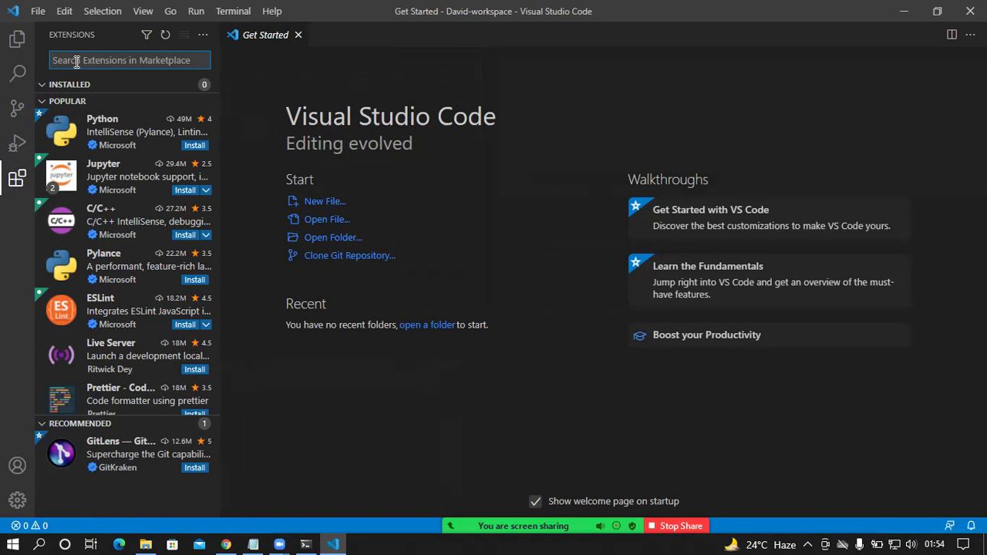
type("mate")
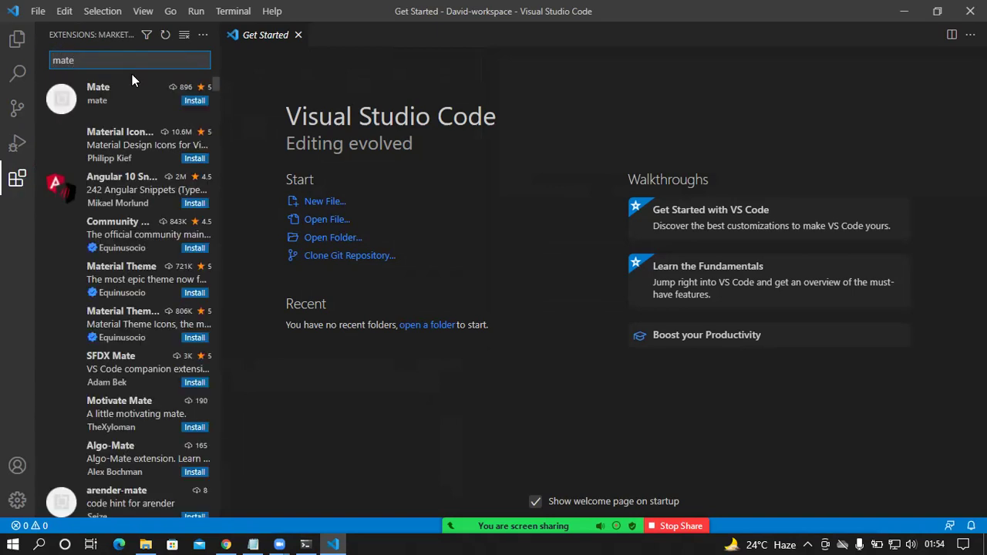
type("rial")
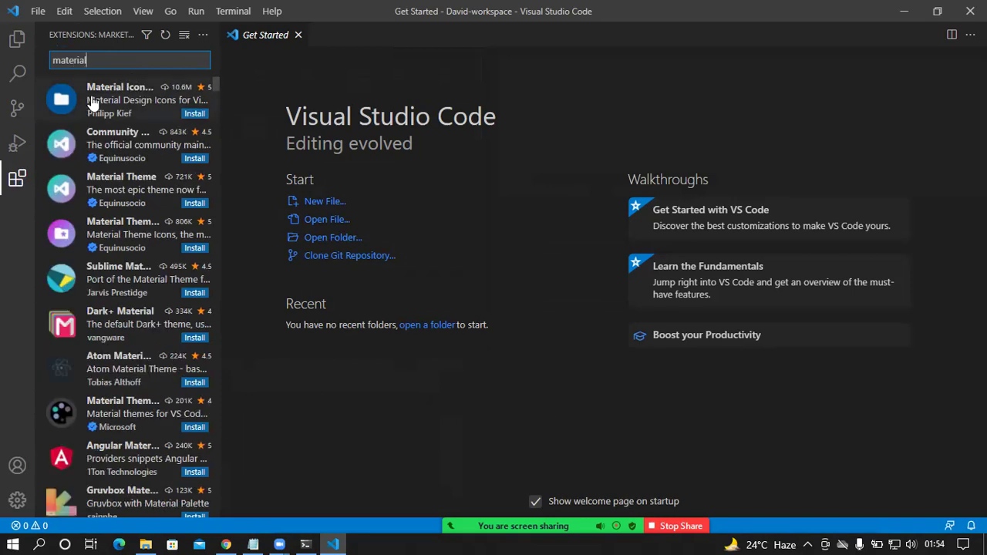
left_click(197, 115)
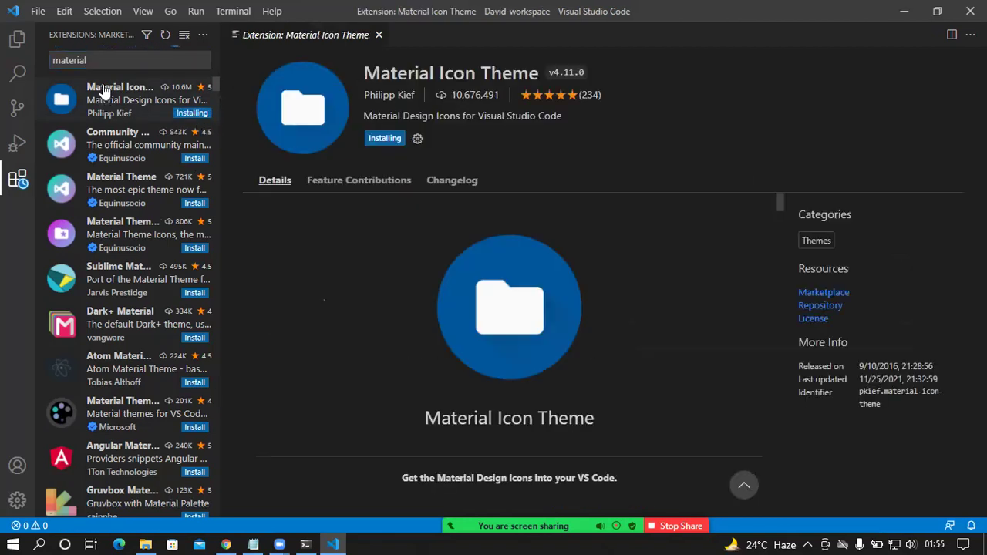
- Search the extension marketplace for "git" and set Material Icon Theme as the file icon theme
left_click(68, 62)
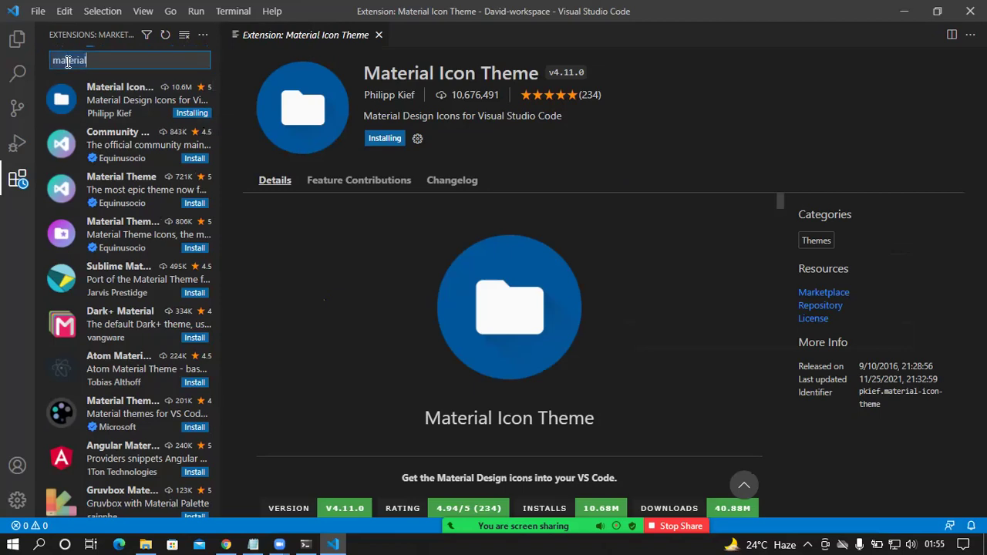
key("ctrl+a")
type("git")
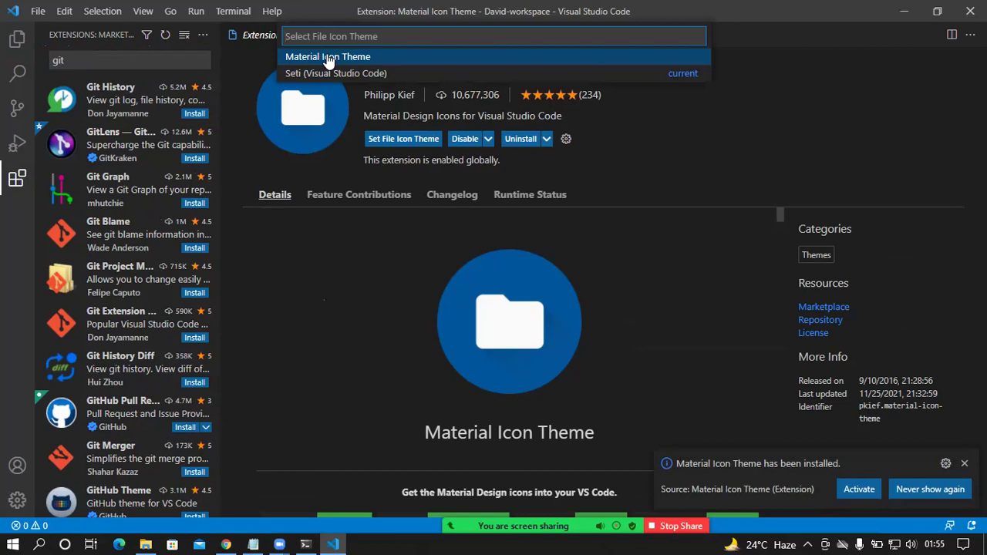
left_click(328, 58)
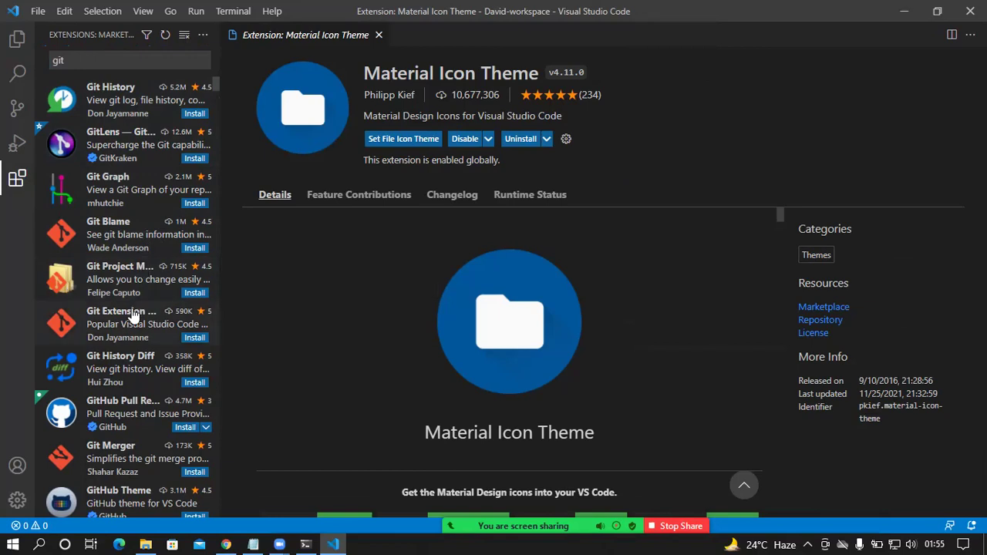
- Install the Git Extension Pack and Git Blame extensions, and return to the workspace's file explorer
left_click(194, 337)
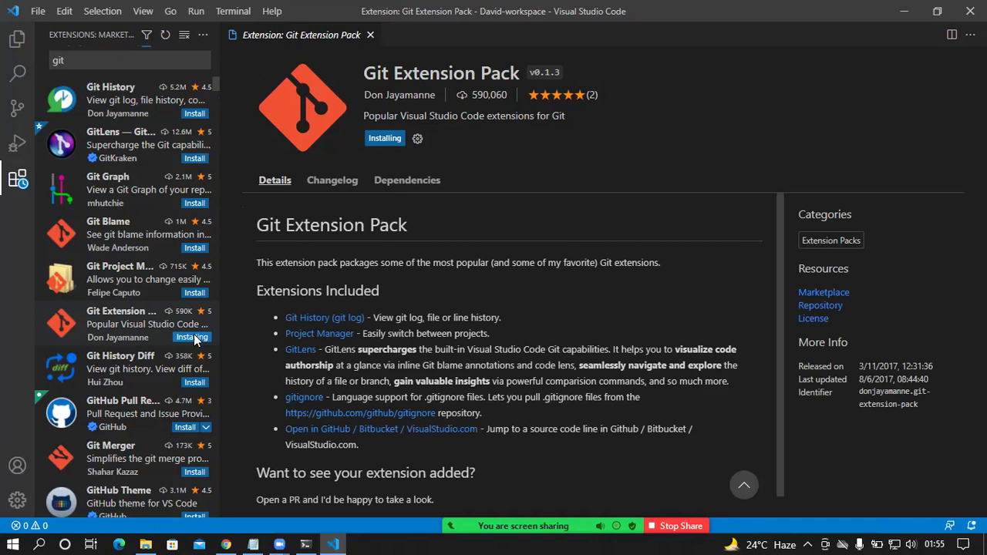
left_click(193, 248)
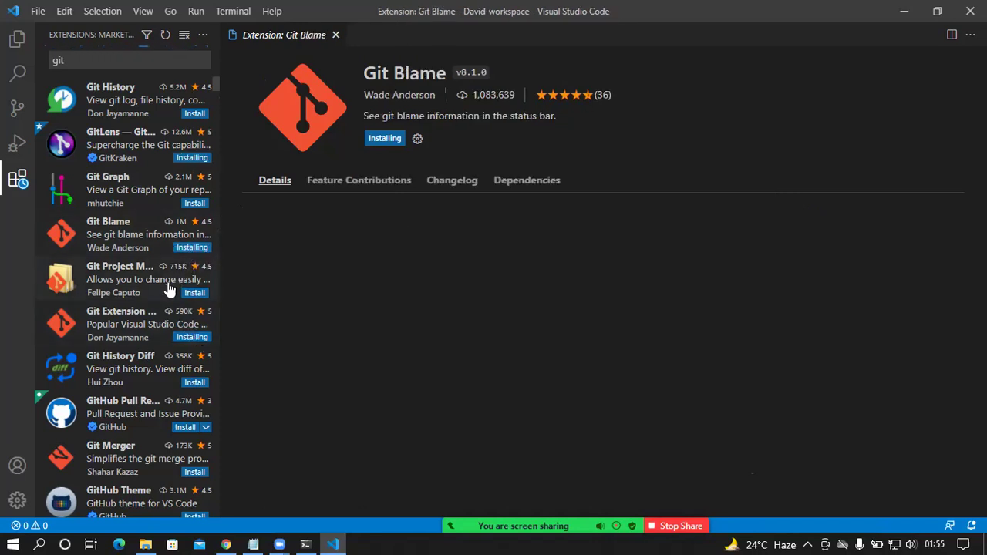
scroll(163, 309, "down", 3)
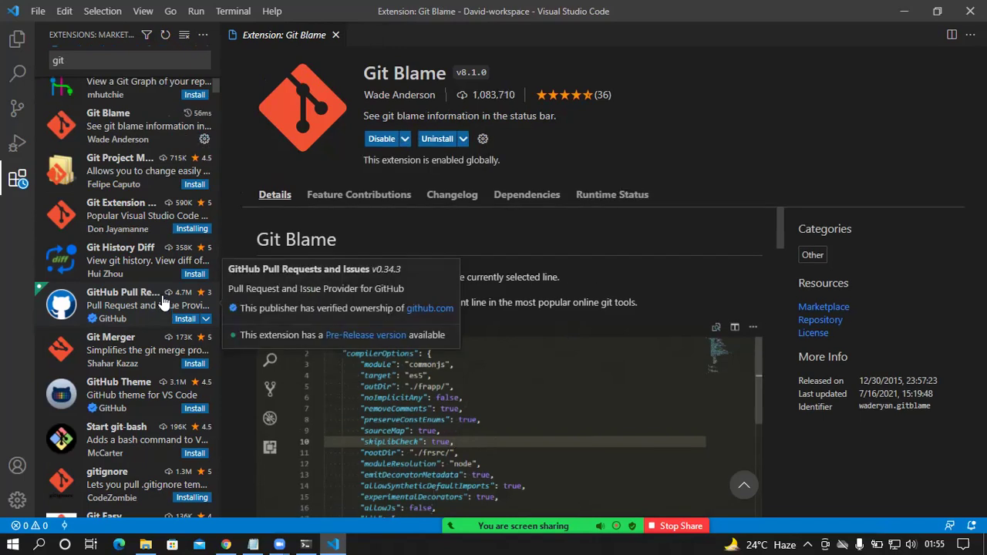
scroll(143, 340, "up", 3)
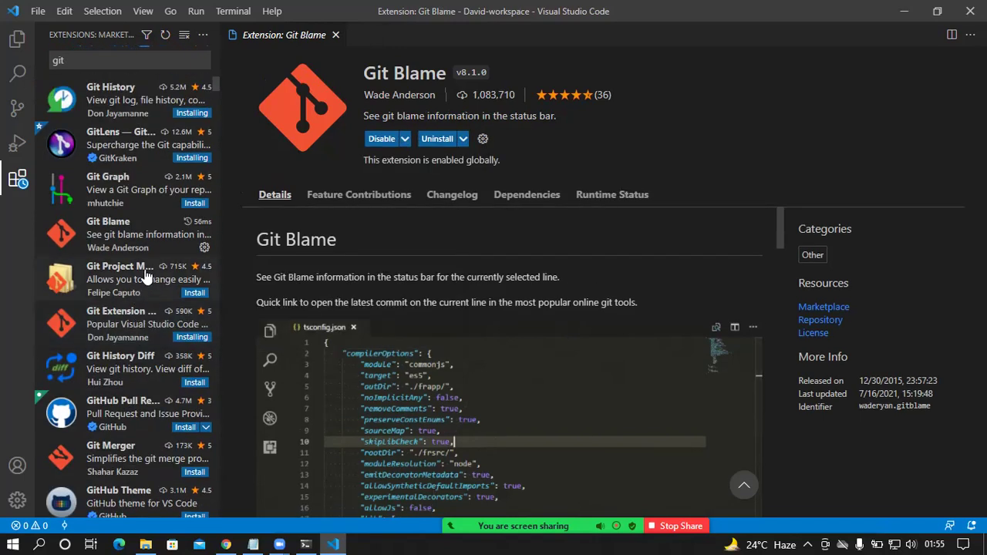
left_click(16, 42)
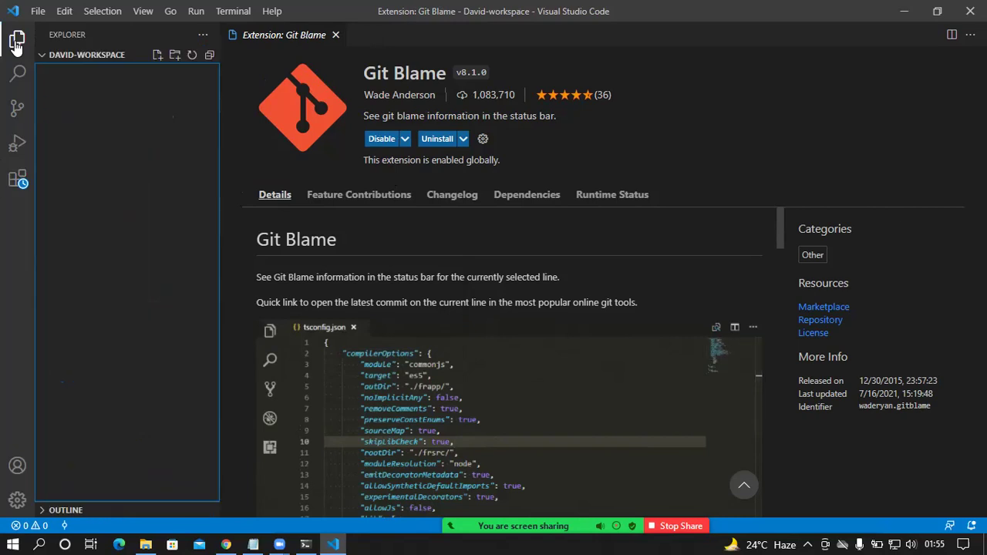
- Search the extension marketplace for "bracke" and install Bracket Pair Colorizer and Bracket Pair Colorizer 2
left_click(17, 180)
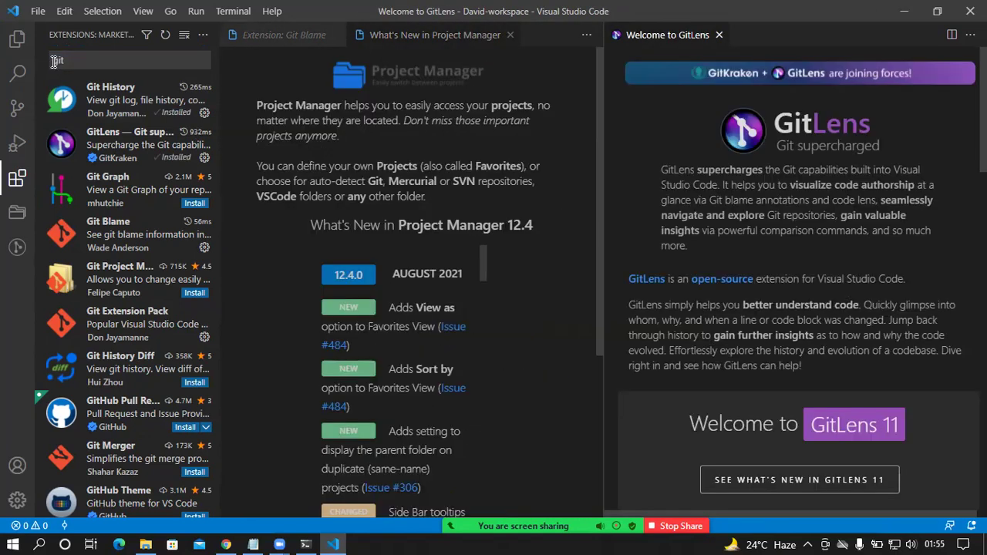
left_click(67, 63)
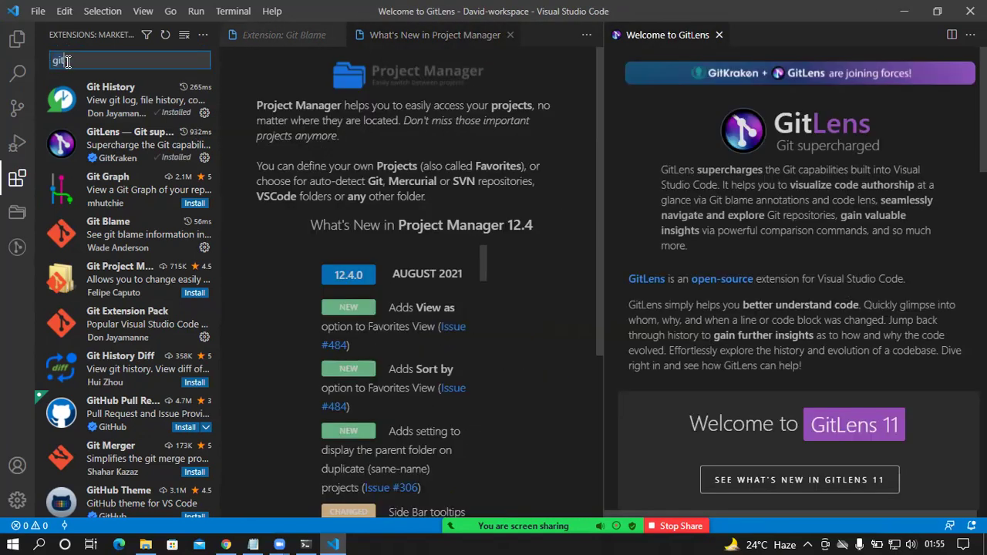
key("BackSpace")
key("BackSpace")
key("BackSpace")
type("br")
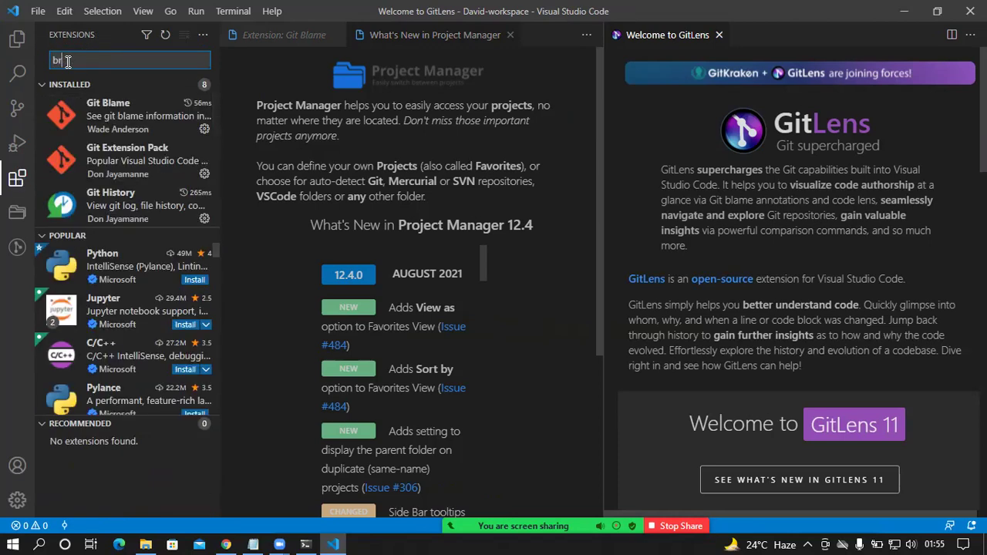
type("acke")
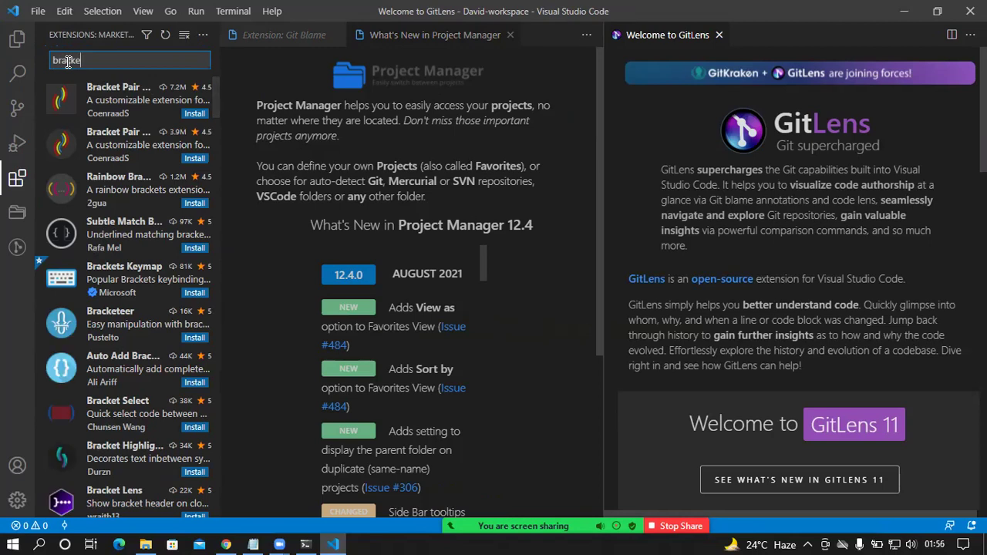
left_click(194, 112)
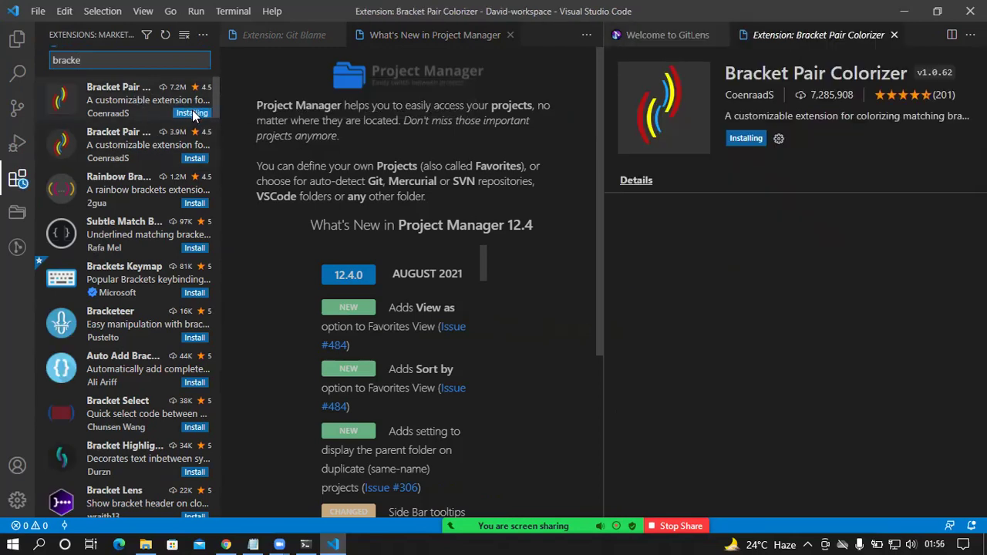
left_click(195, 158)
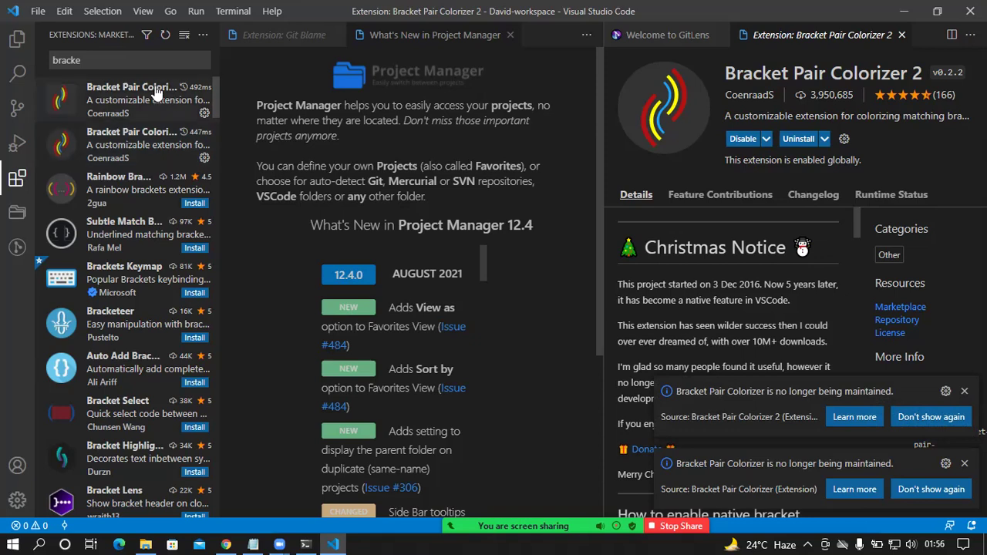
- Show the workspace's file explorer and switch to Notepad to review the setup checklist
left_click(17, 38)
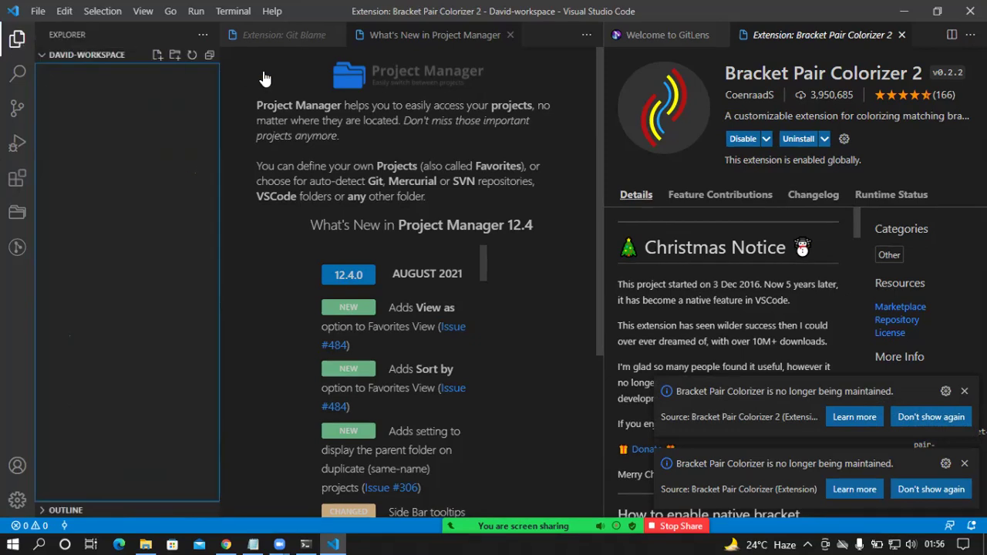
left_click(252, 542)
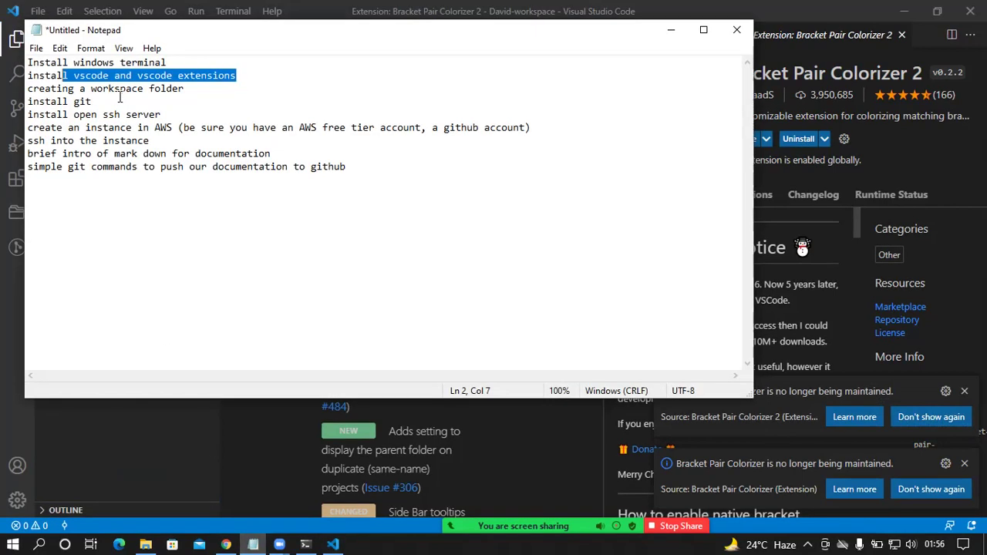
- Review the setup checklist from the Windows terminal entry through "install git" and put the notes out of view
left_click_drag(179, 63, 85, 63)
left_click_drag(260, 74, 131, 74)
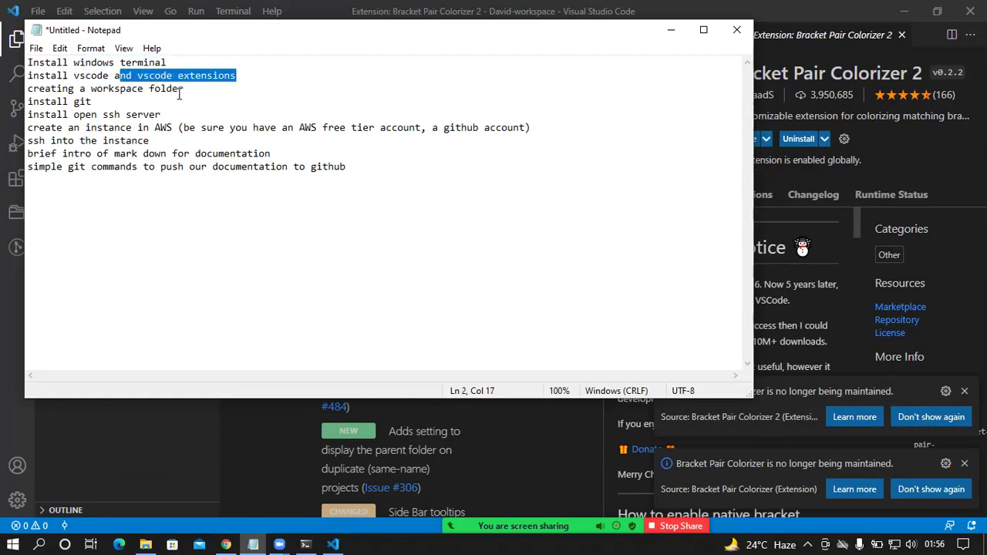
left_click_drag(190, 91, 143, 90)
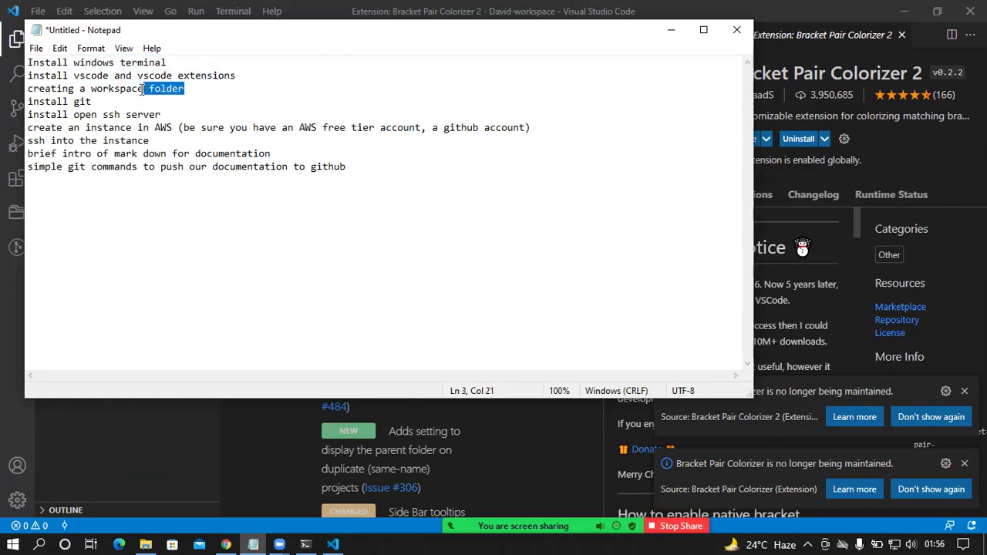
left_click_drag(117, 101, 71, 98)
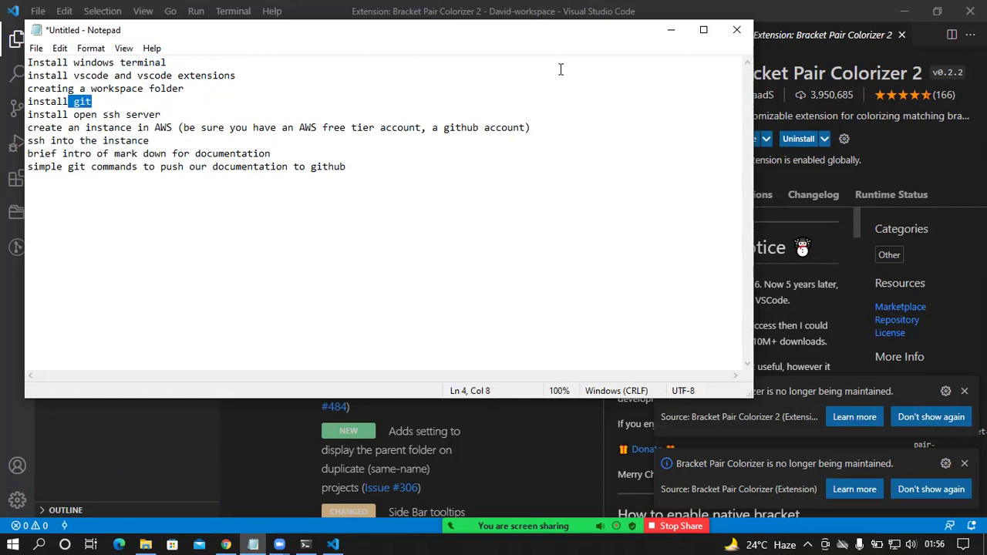
left_click(669, 31)
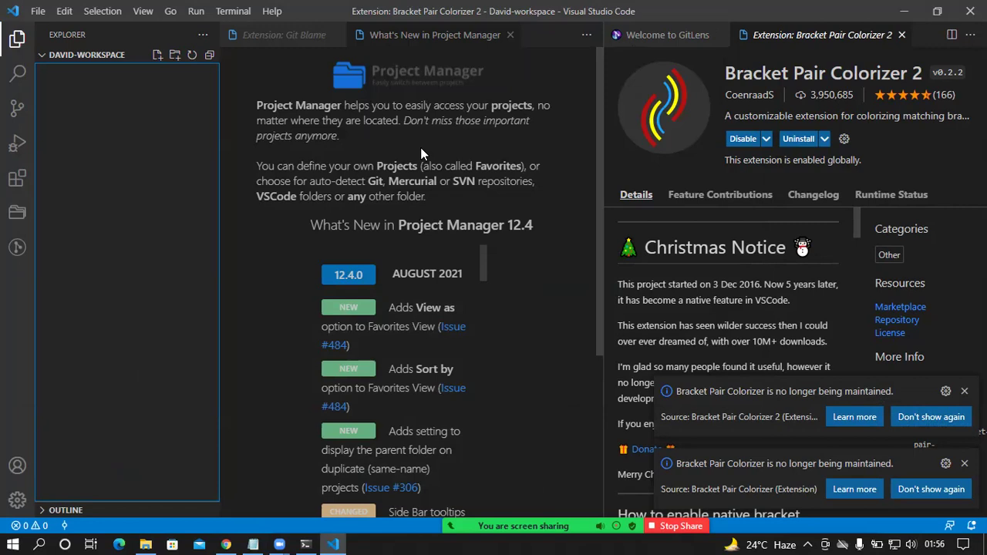
- Switch to Chrome, search the web for "install git on windows 10" in a new tab, and open the Git SCM downloads page
left_click(224, 544)
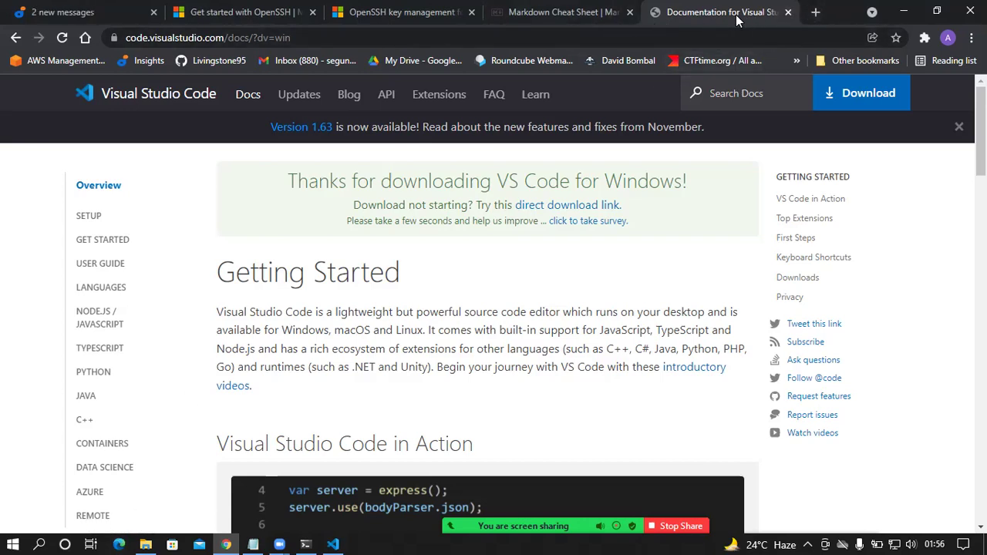
left_click(815, 11)
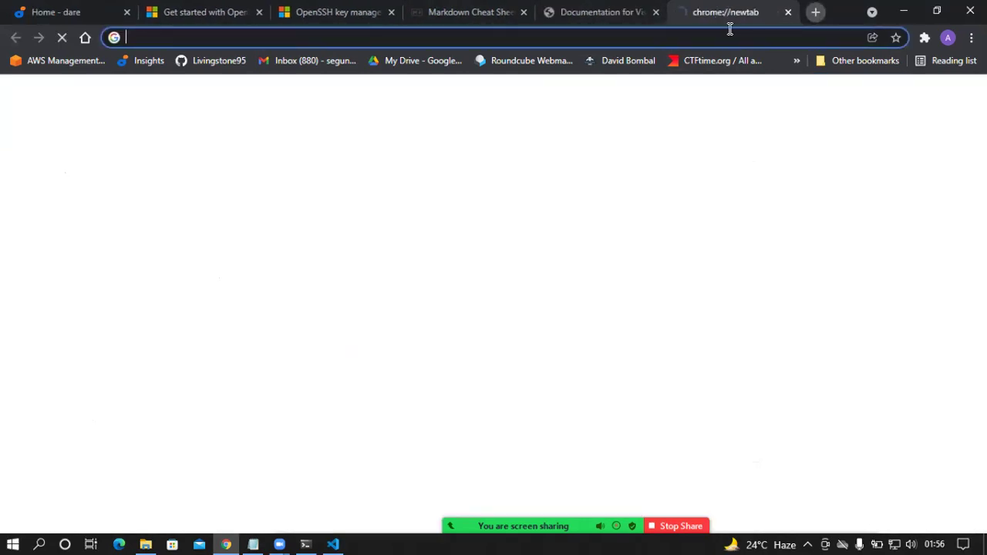
type("ins")
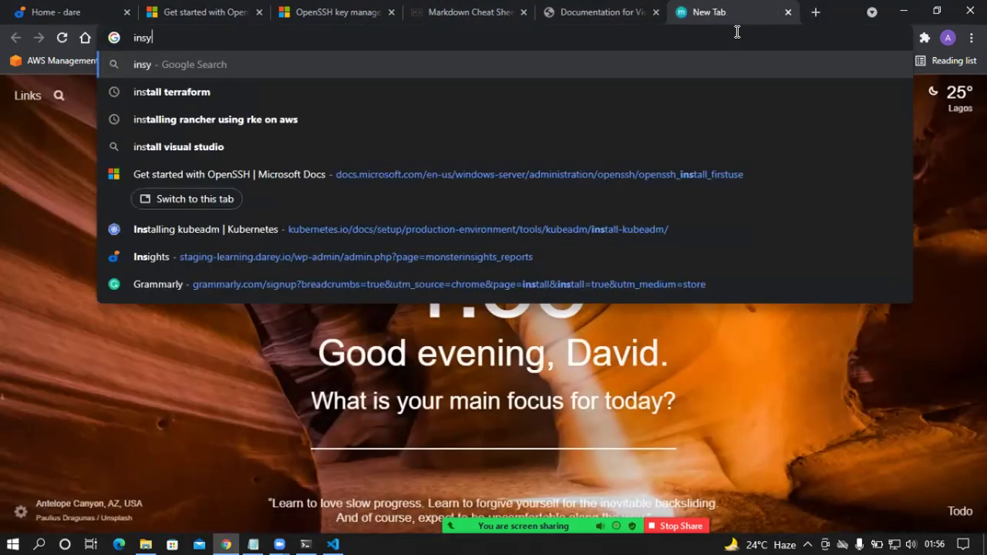
type("tall gi")
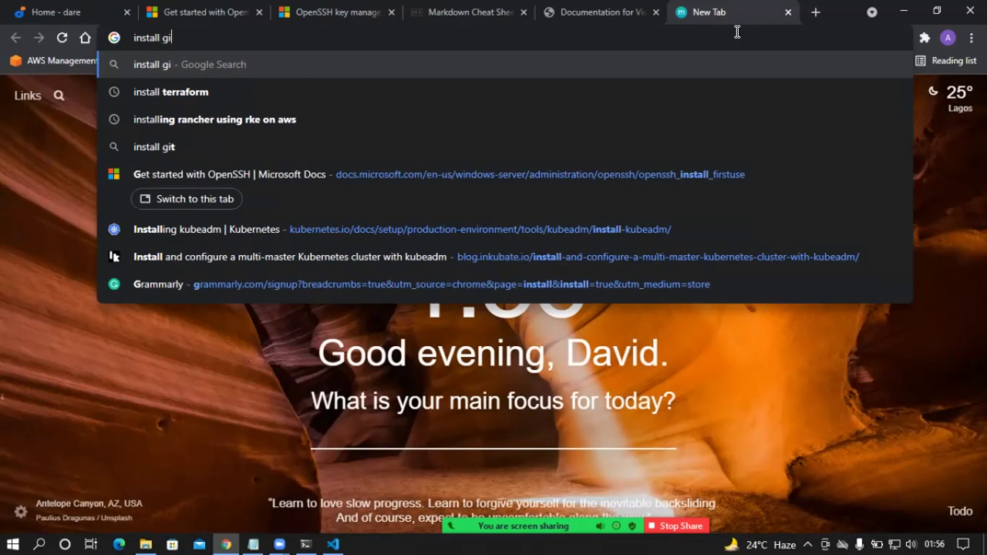
type("t on")
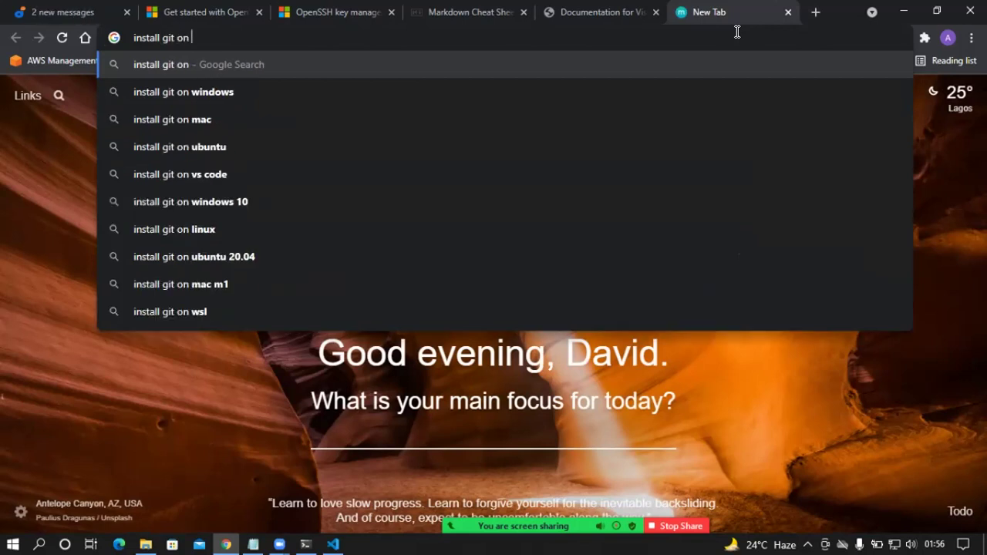
left_click(204, 197)
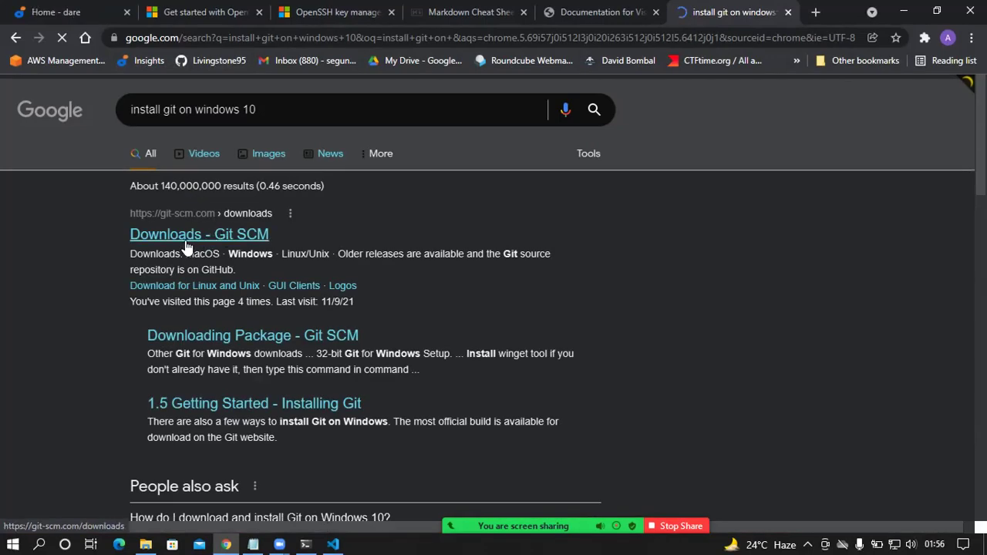
left_click(232, 239)
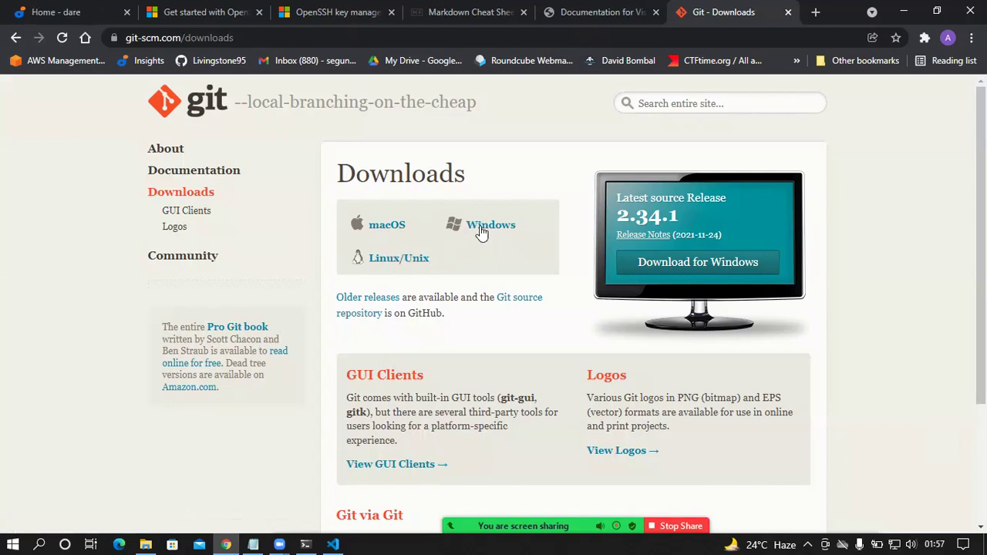
- Download the latest 64-bit Git for Windows installer as Git-2.34.1-64-bit into the Downloads folder
left_click(679, 264)
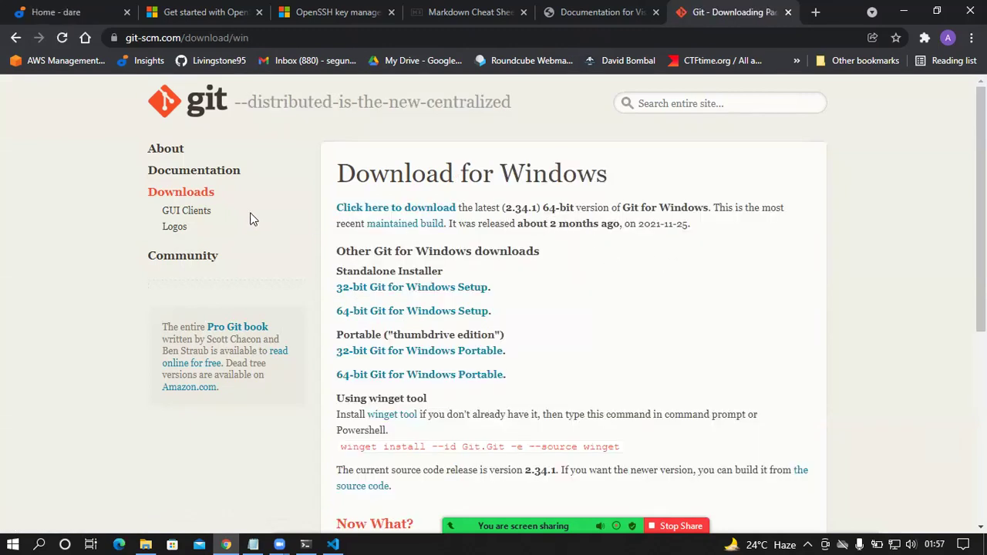
left_click(387, 212)
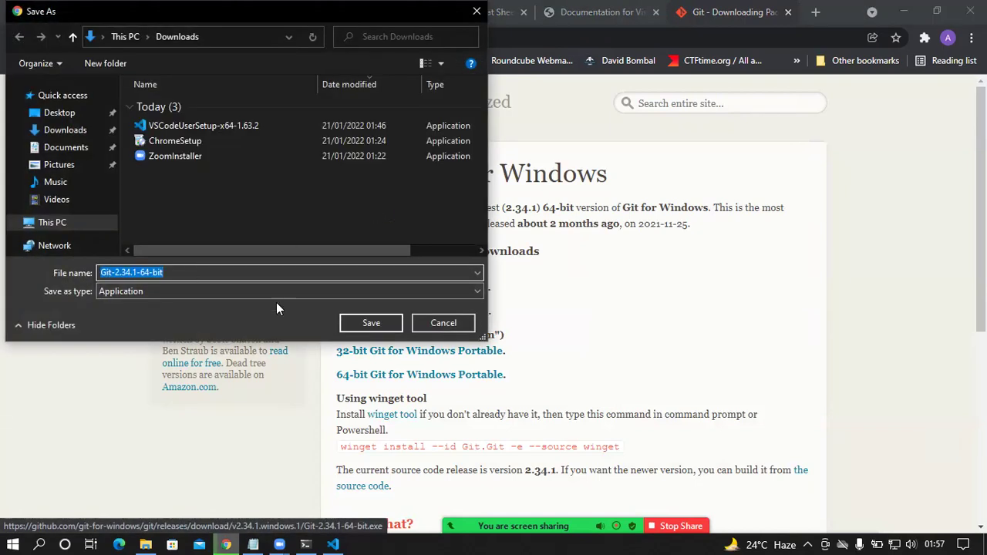
left_click(383, 324)
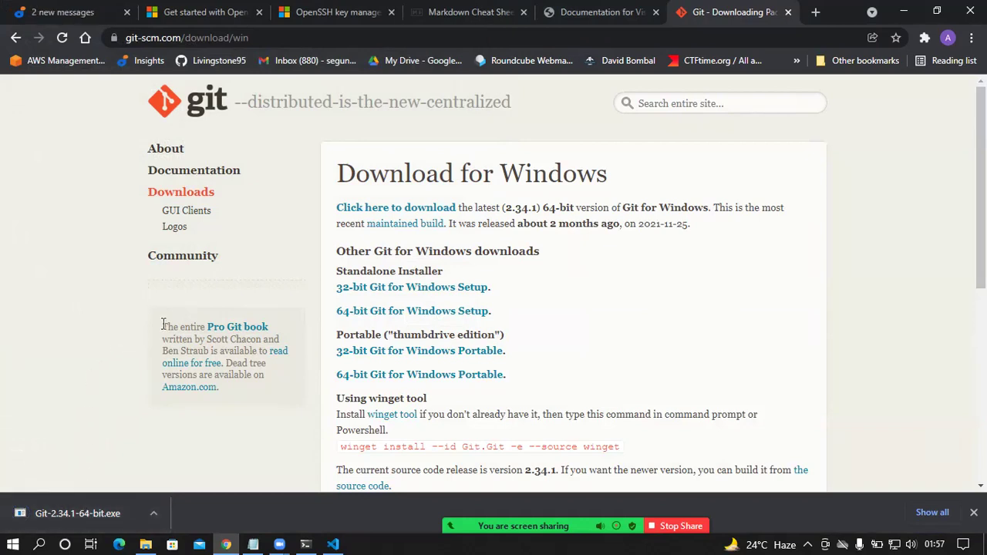
- Run the downloaded Git-2.34.1-64-bit.exe and try to install Git with the default options, including Vim as editor and the bundled OpenSSH
left_click(94, 514)
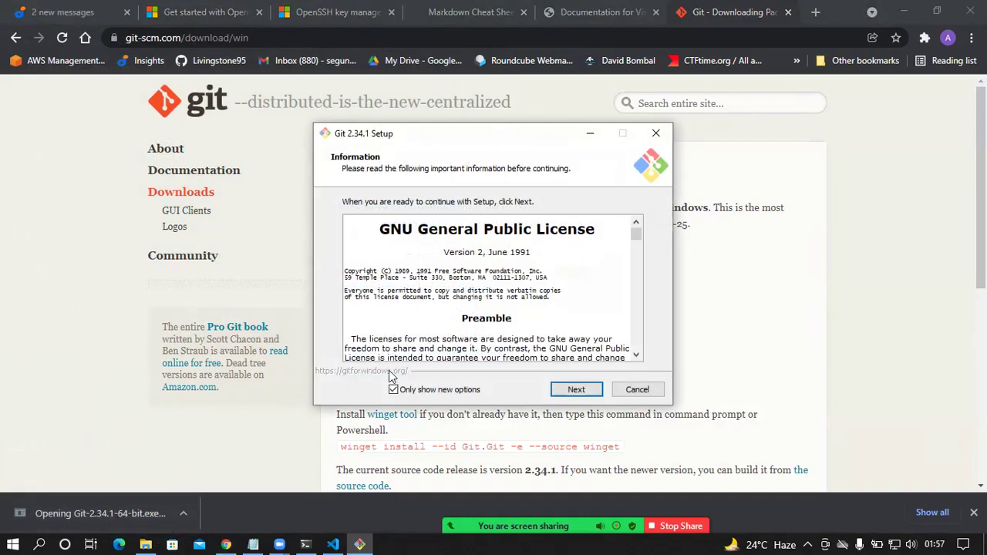
left_click(567, 392)
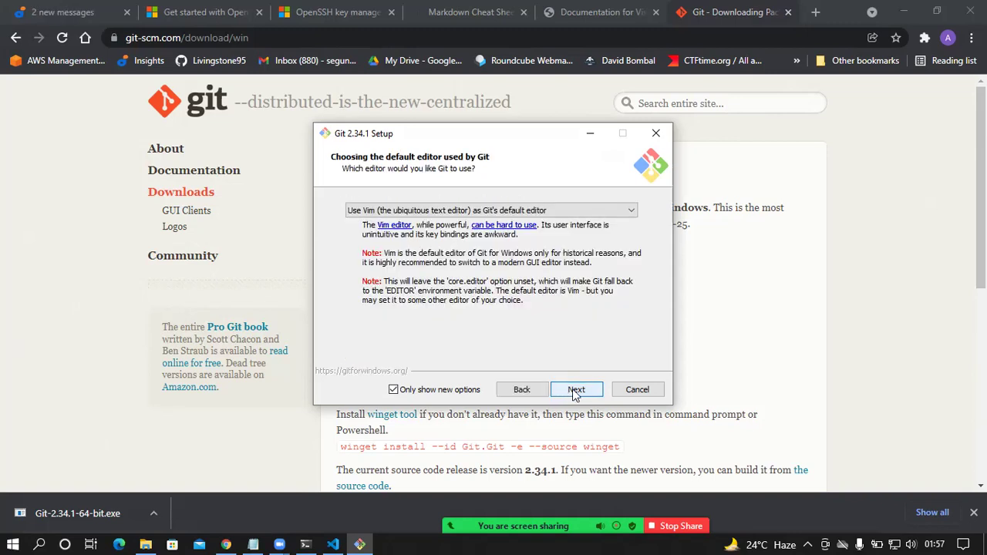
left_click(575, 390)
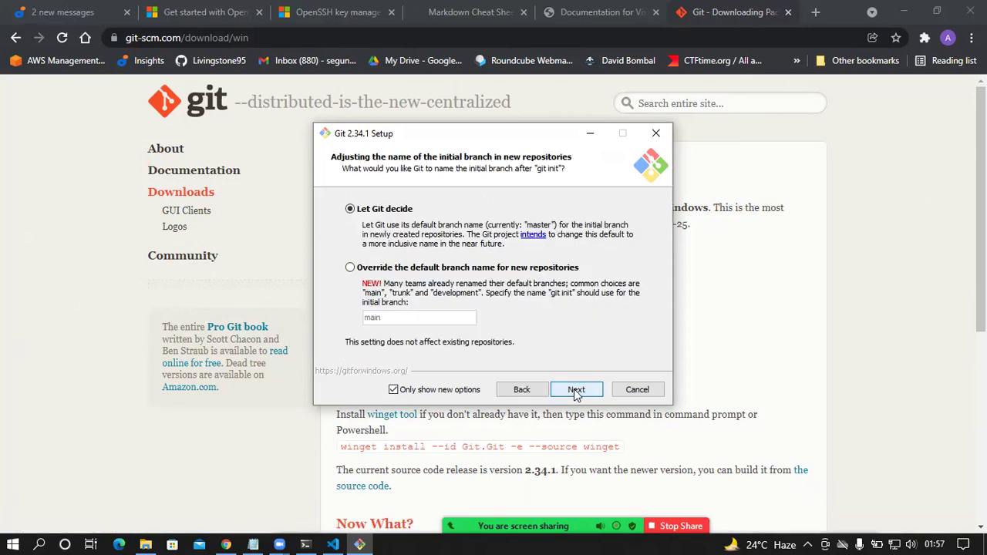
left_click(576, 390)
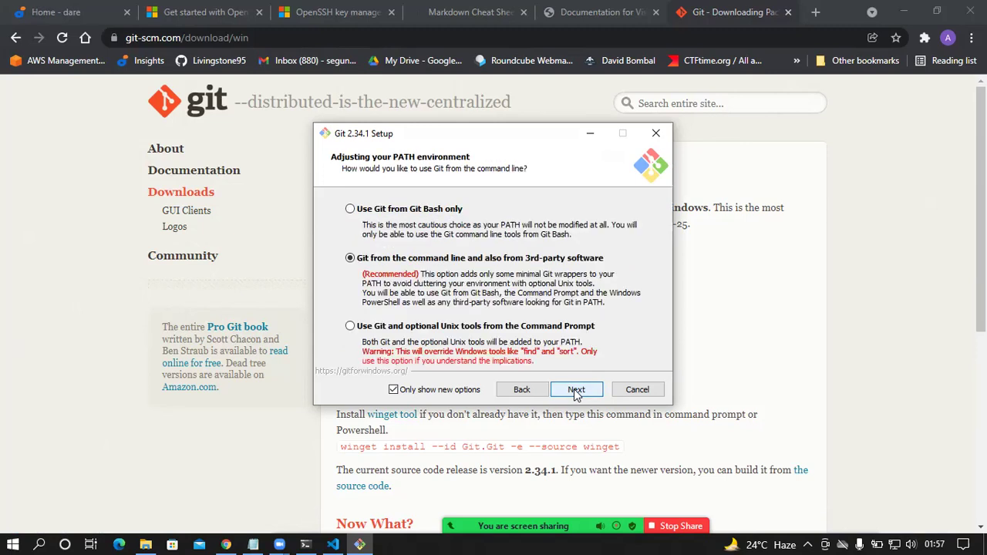
left_click(576, 390)
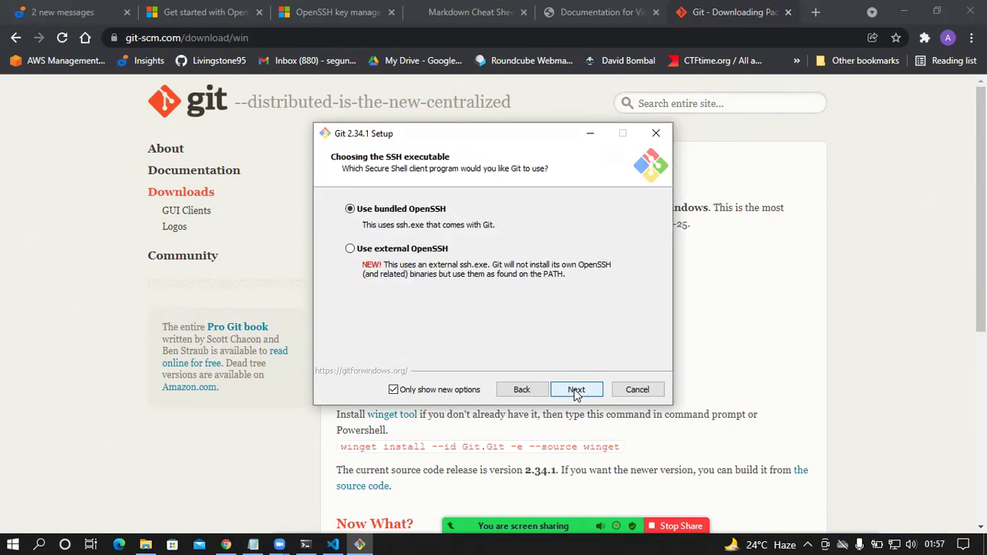
left_click(575, 390)
left_click(576, 390)
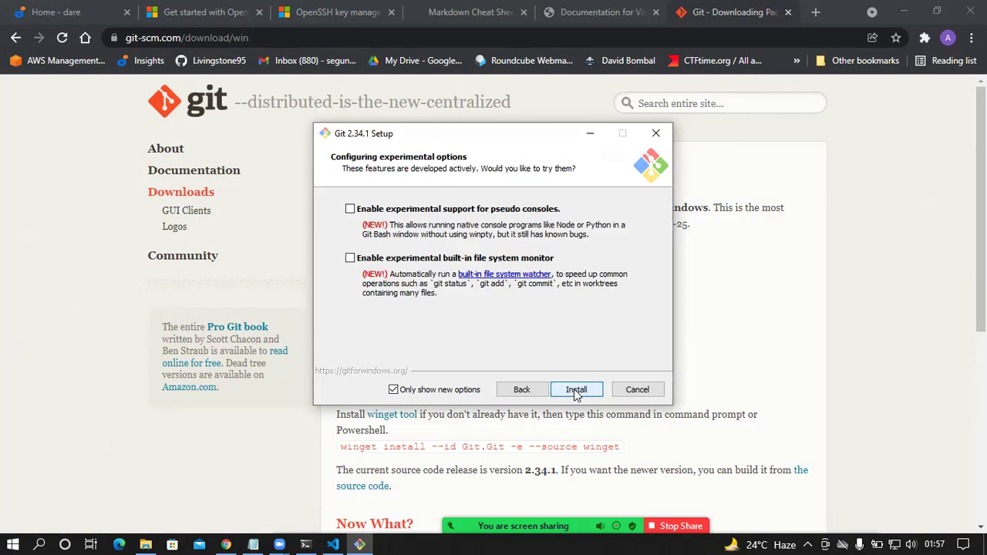
left_click(574, 390)
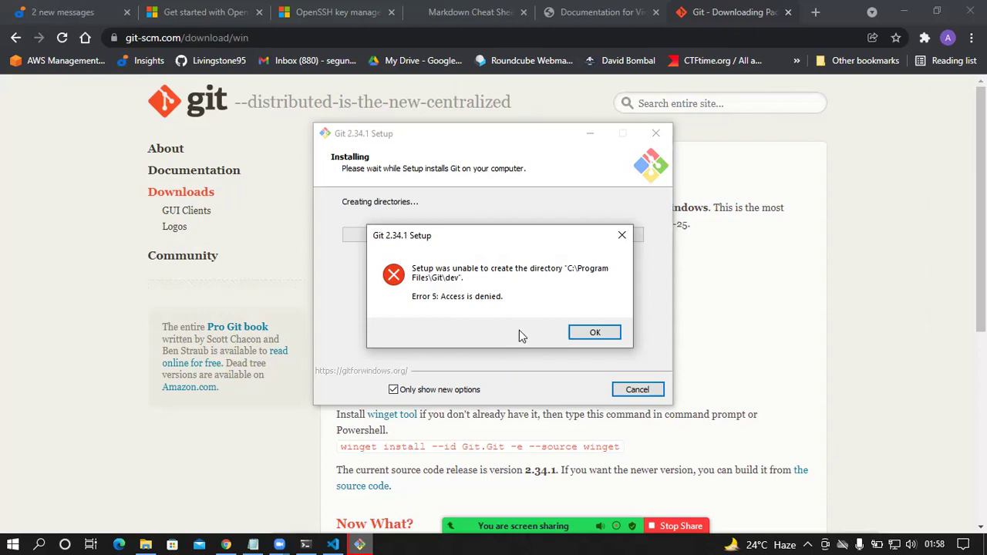
left_click(587, 331)
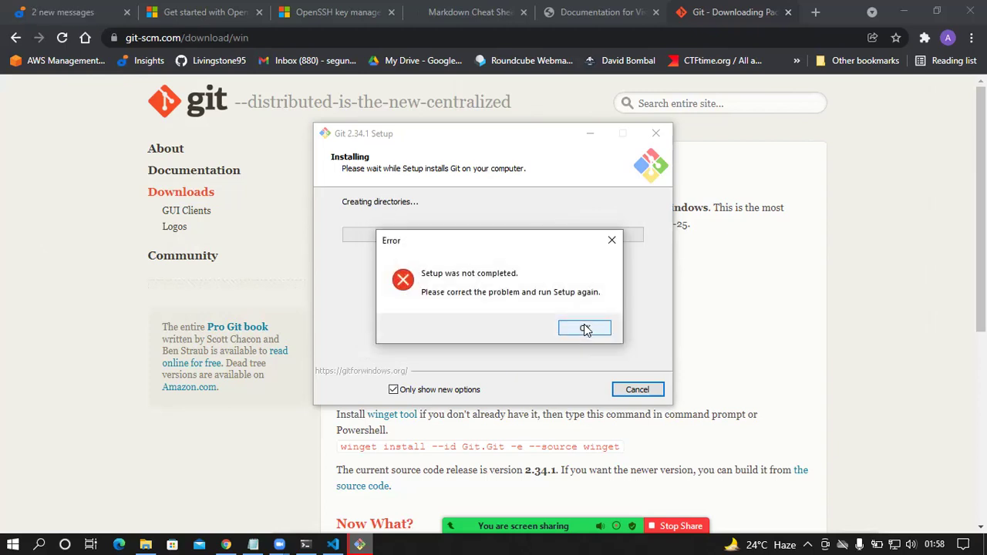
left_click(584, 330)
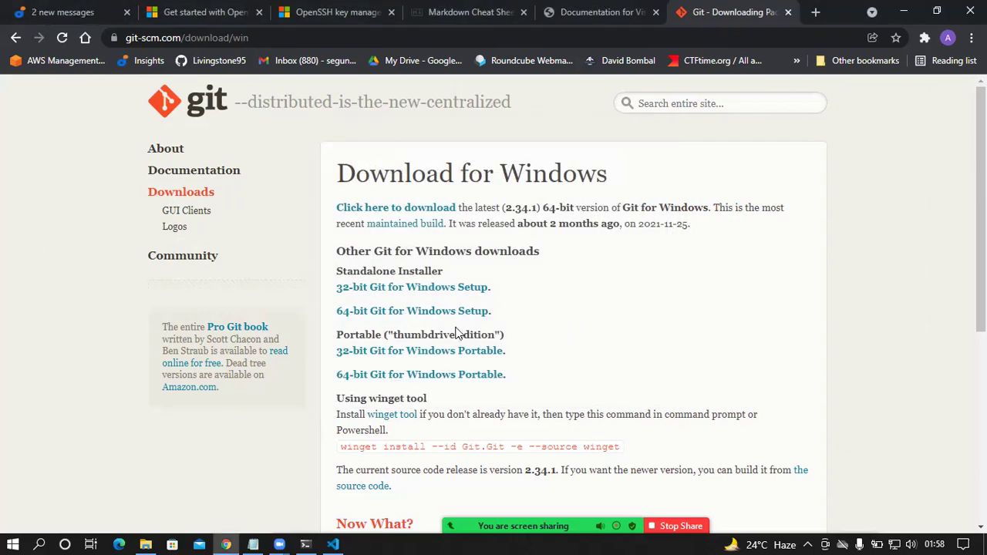
- Download the standalone 64-bit Git for Windows Setup as Git-2.34.1-64-bit (1) and run it
left_click(414, 313)
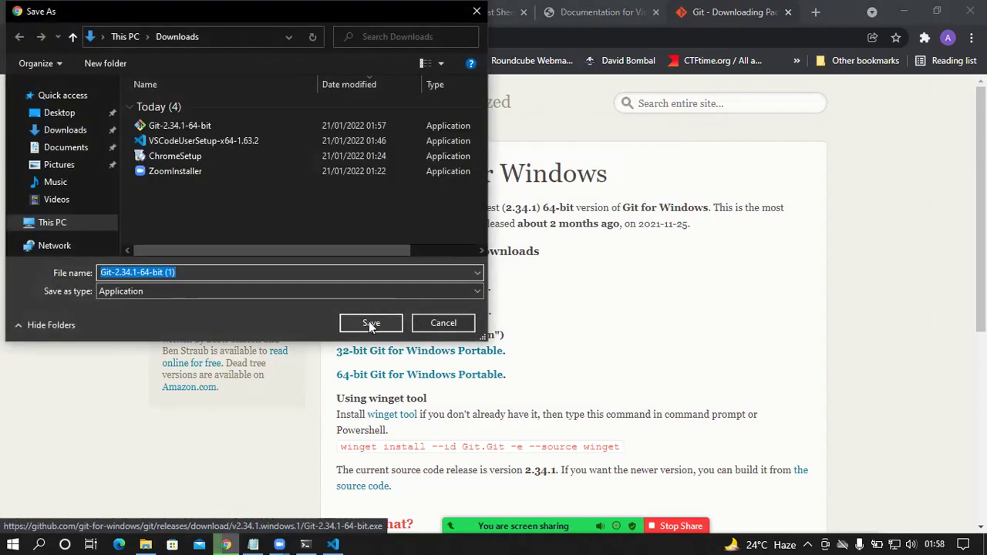
left_click(368, 323)
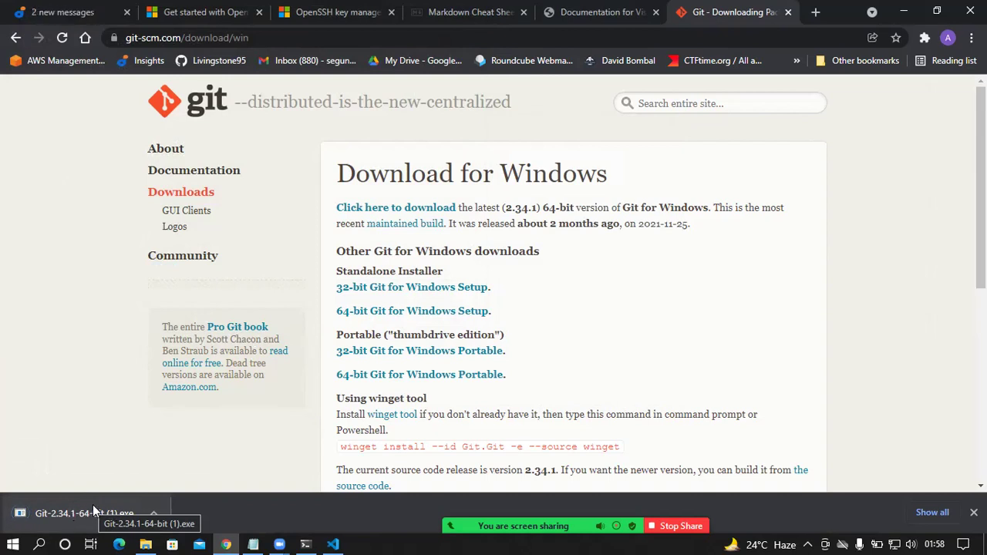
left_click(92, 504)
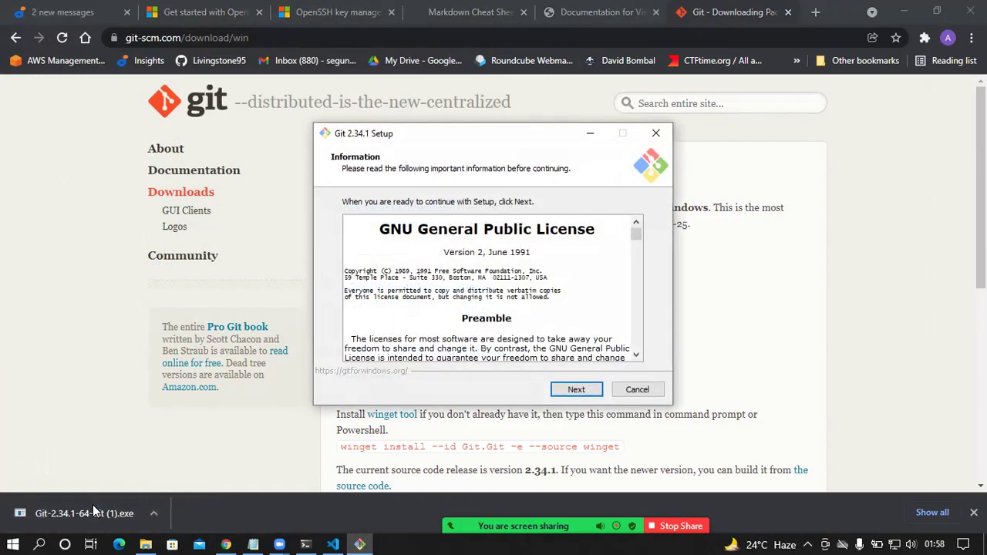
- Accept the licence and choose the existing C:\Program Files\Git folder as the installation destination
left_click(577, 389)
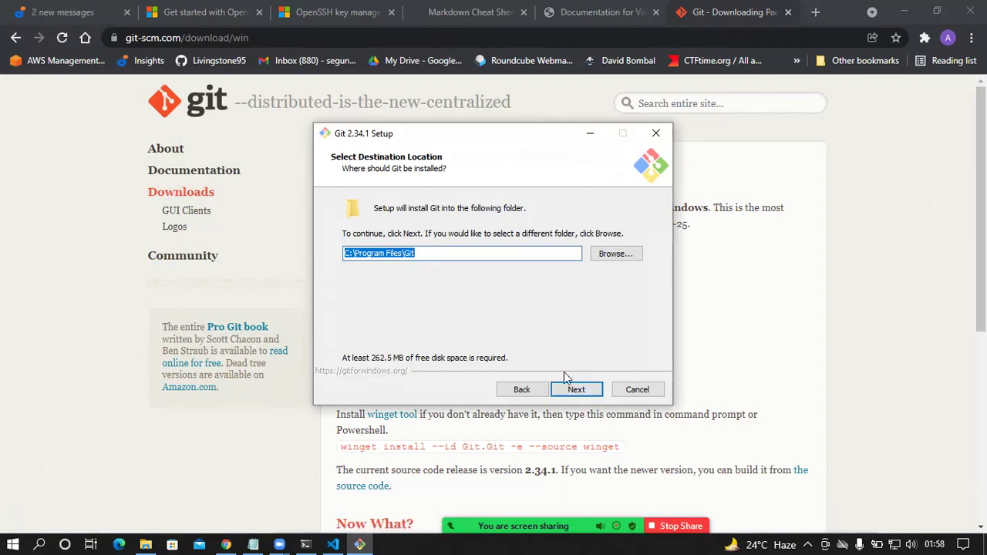
left_click(563, 395)
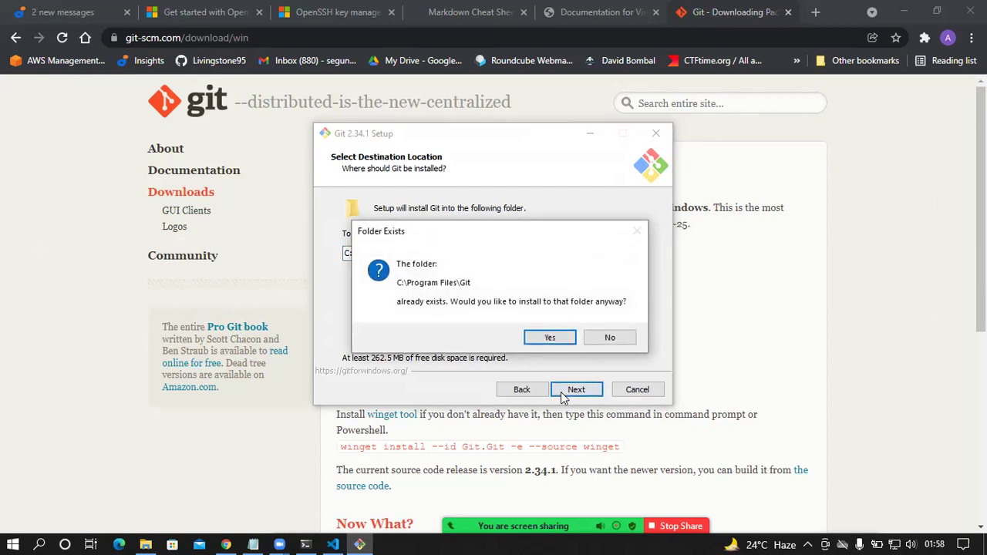
left_click(547, 338)
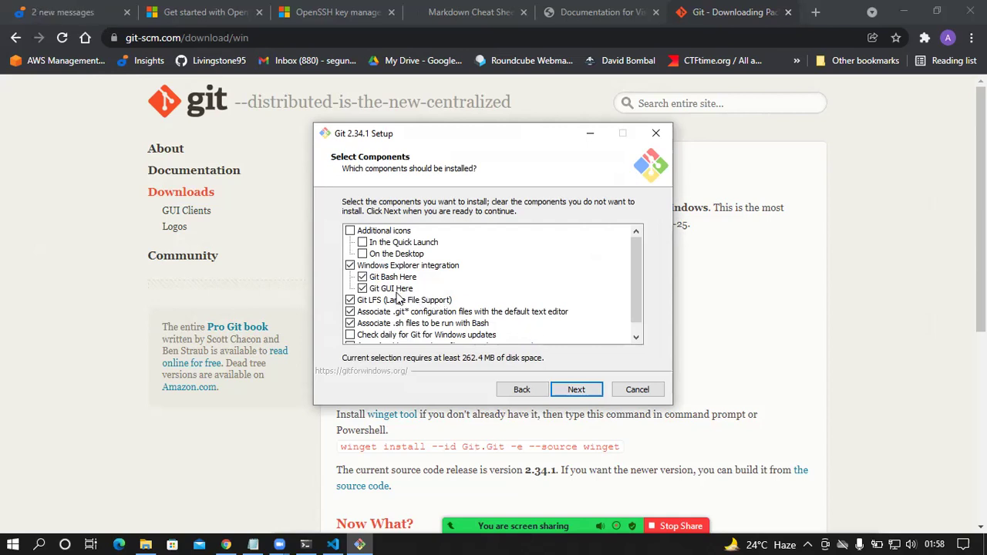
- Add the additional icons for Quick Launch and the desktop to the Git components, keeping the other default selections
left_click(349, 230)
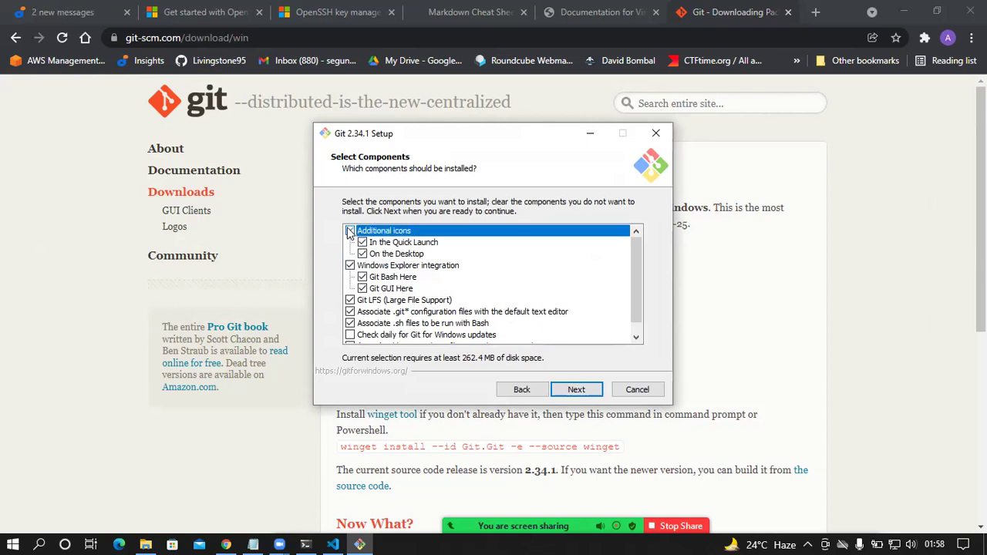
scroll(550, 340, "down", 1)
scroll(549, 340, "down", 1)
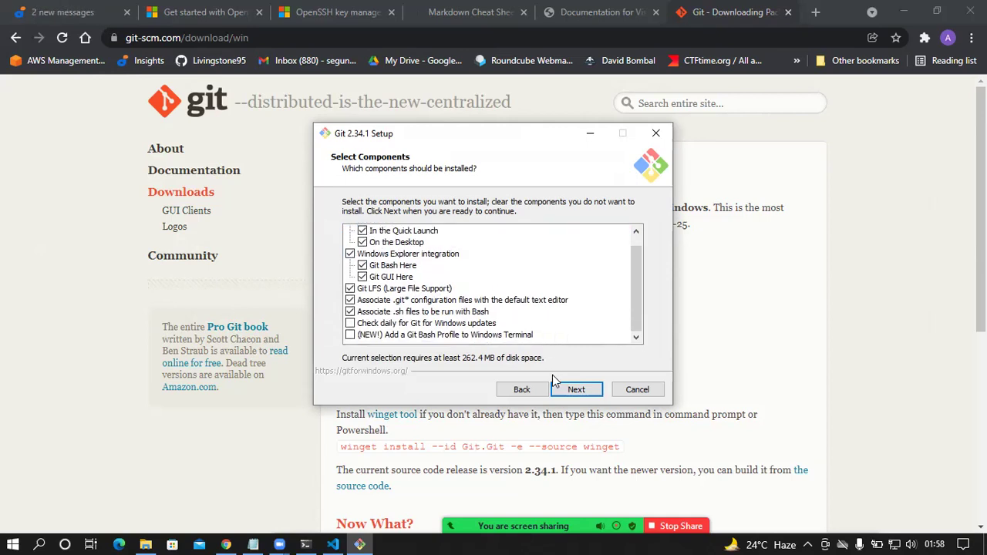
left_click(557, 391)
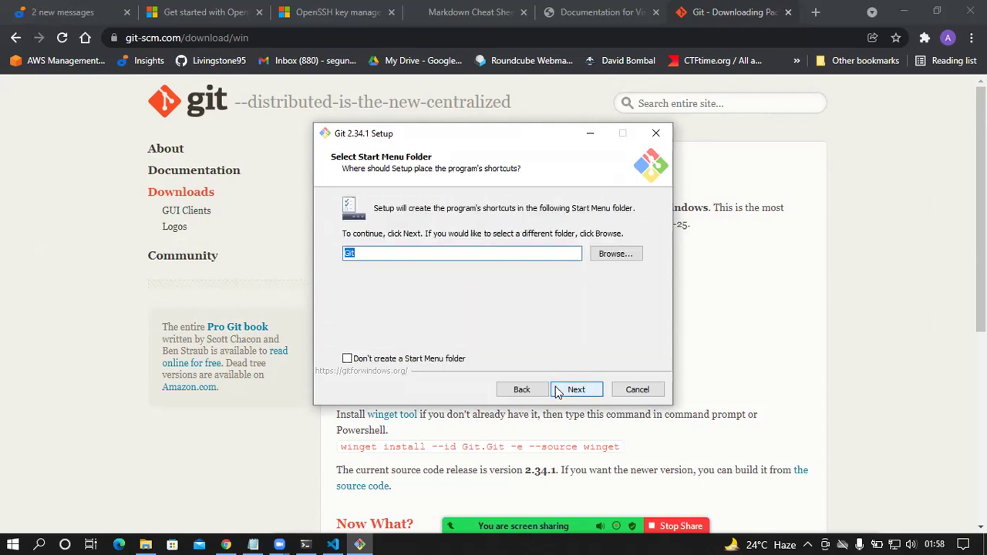
- Accept the default setup options for the Start Menu folder, Vim editor, initial branch name, recommended PATH, SSH and OpenSSL library
left_click(574, 389)
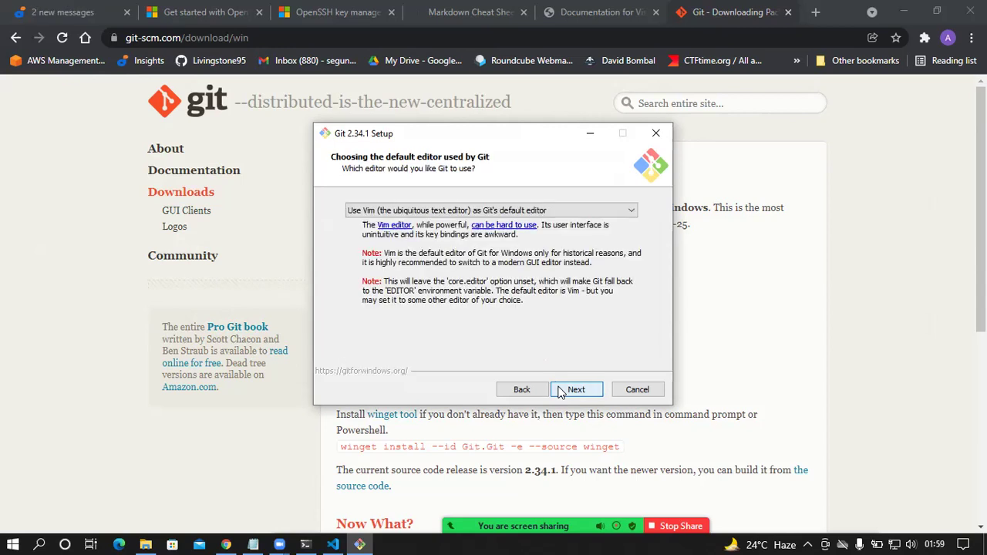
left_click(565, 392)
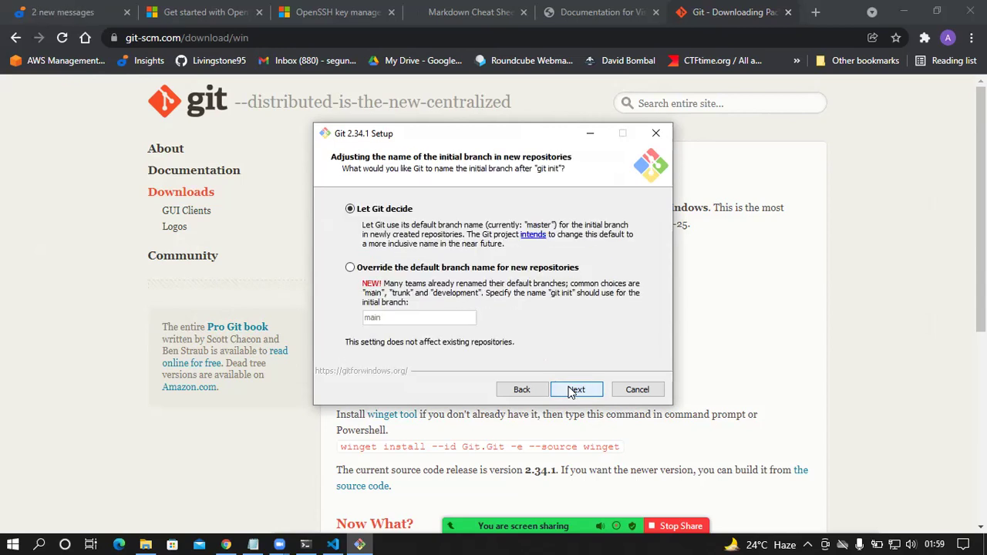
left_click(575, 391)
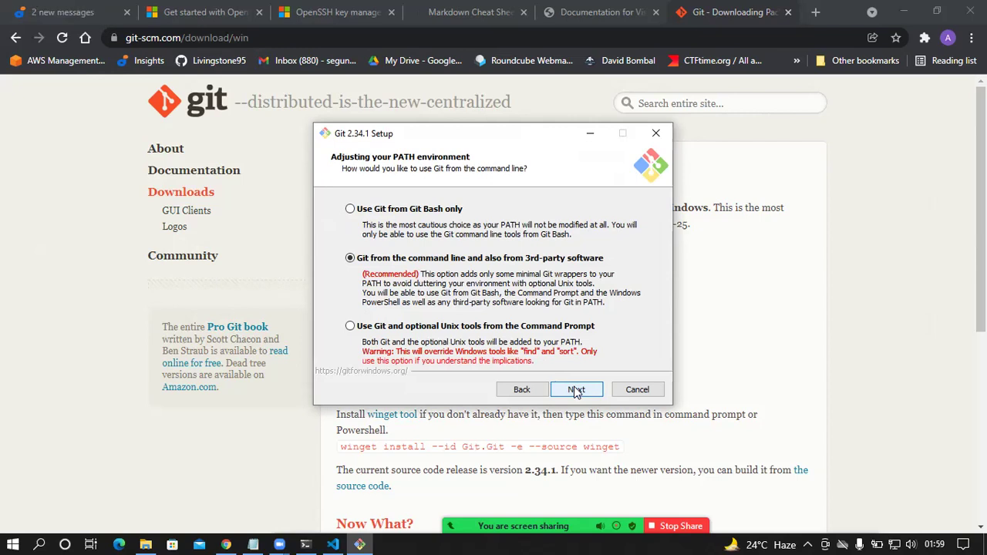
left_click(575, 391)
left_click(575, 391)
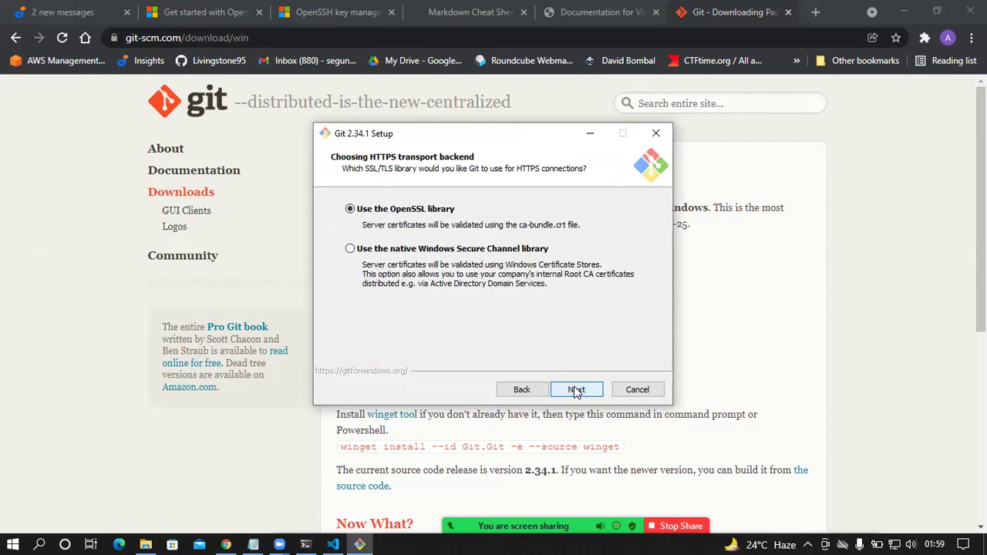
left_click(577, 392)
left_click(576, 392)
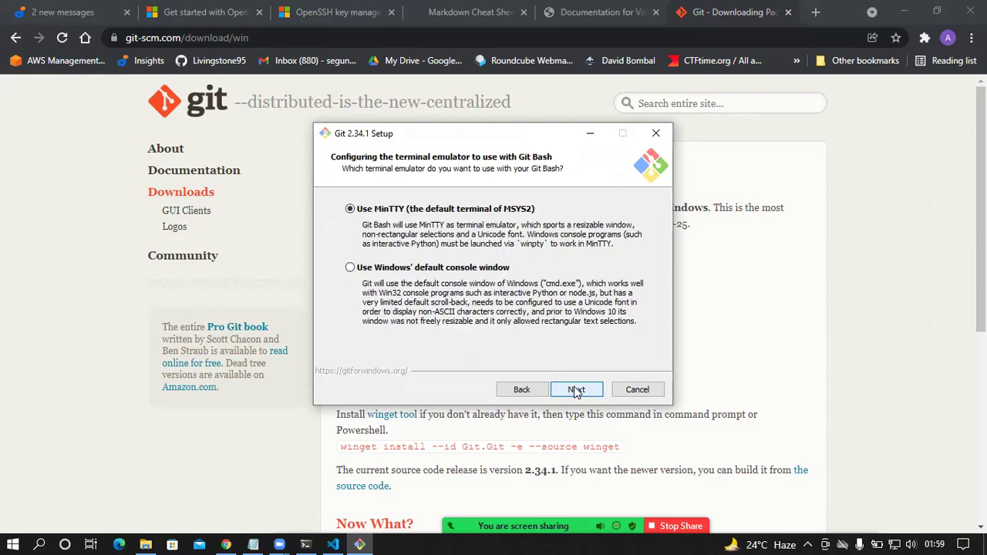
- Try to install Git with MinTTY, default git pull behaviour and file system caching, without experimental options, and close the setup
left_click(577, 391)
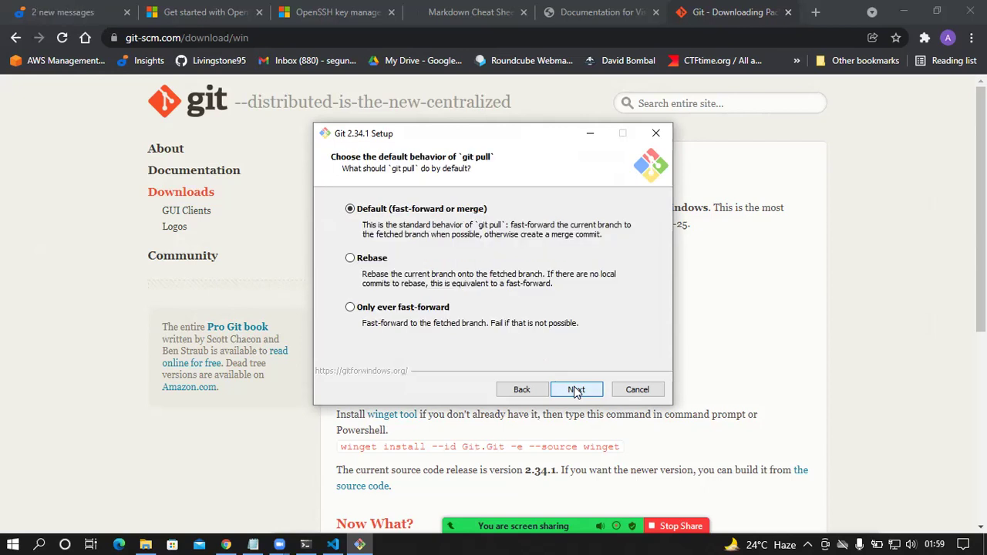
left_click(577, 390)
left_click(577, 390)
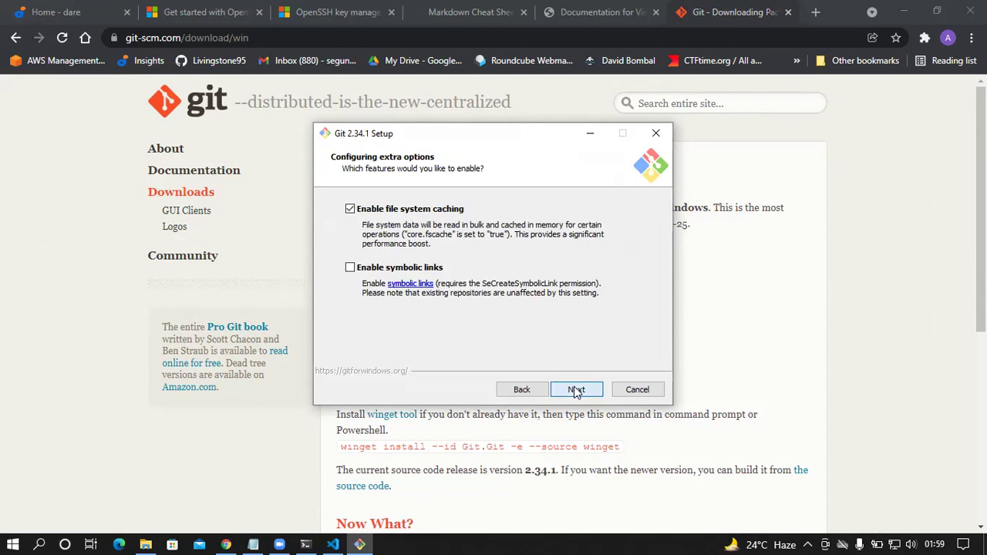
left_click(576, 390)
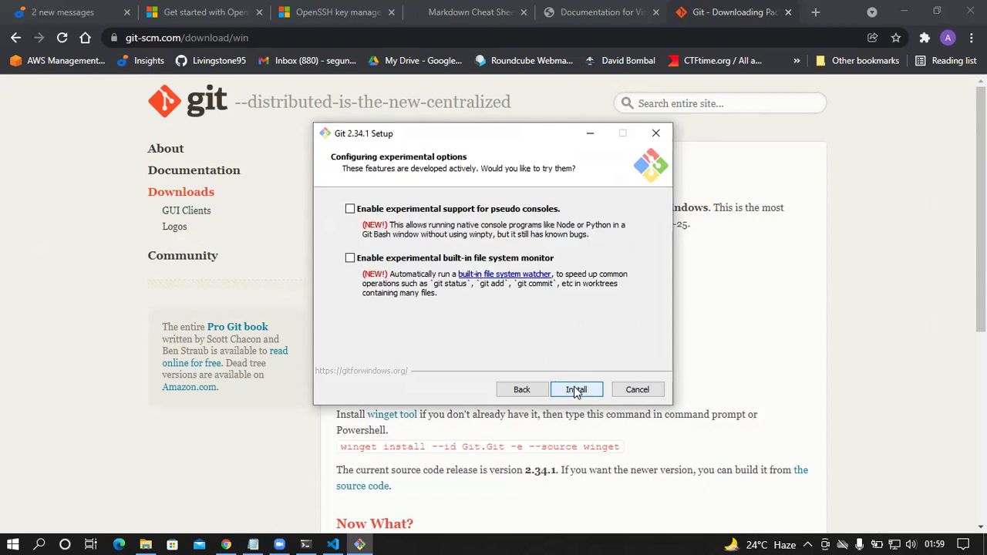
left_click(576, 390)
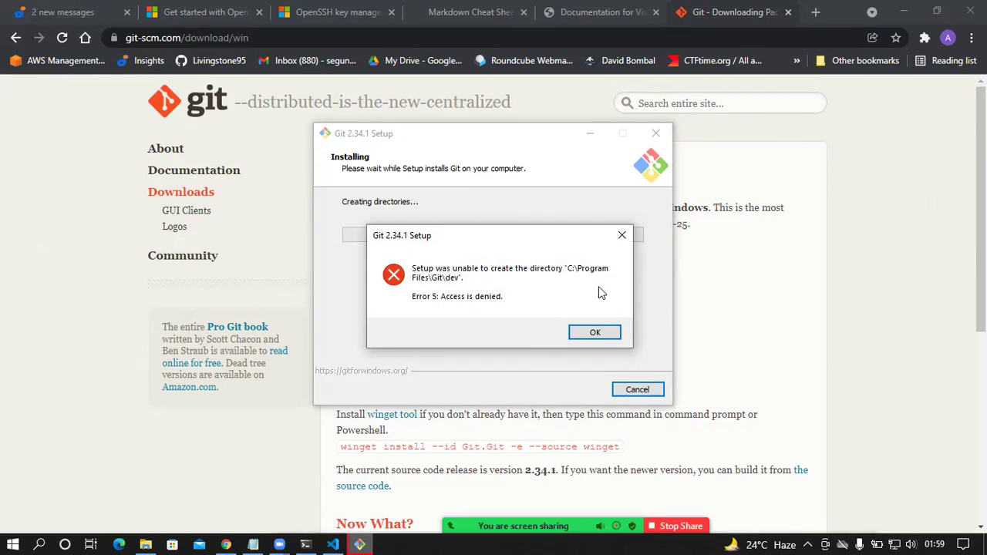
left_click(598, 332)
left_click(598, 332)
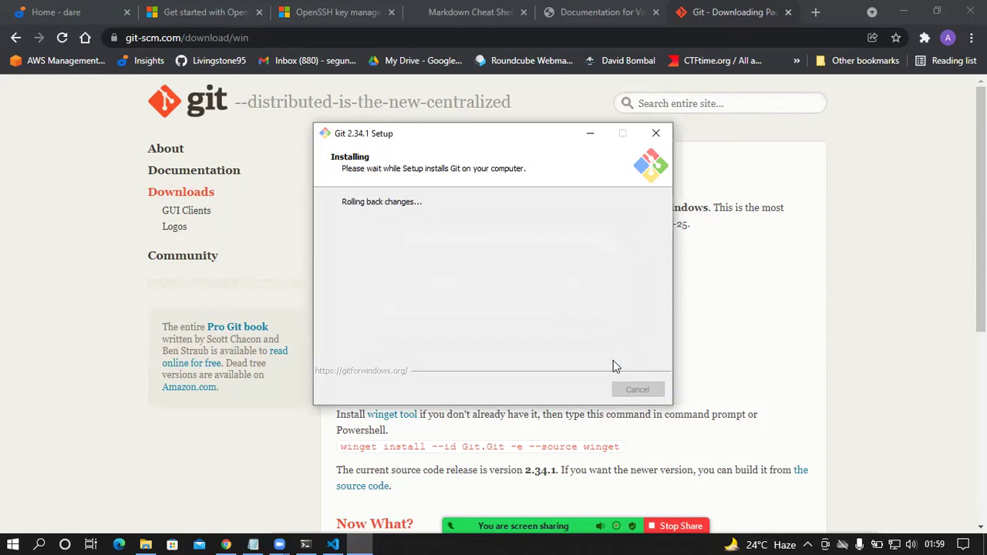
left_click(655, 132)
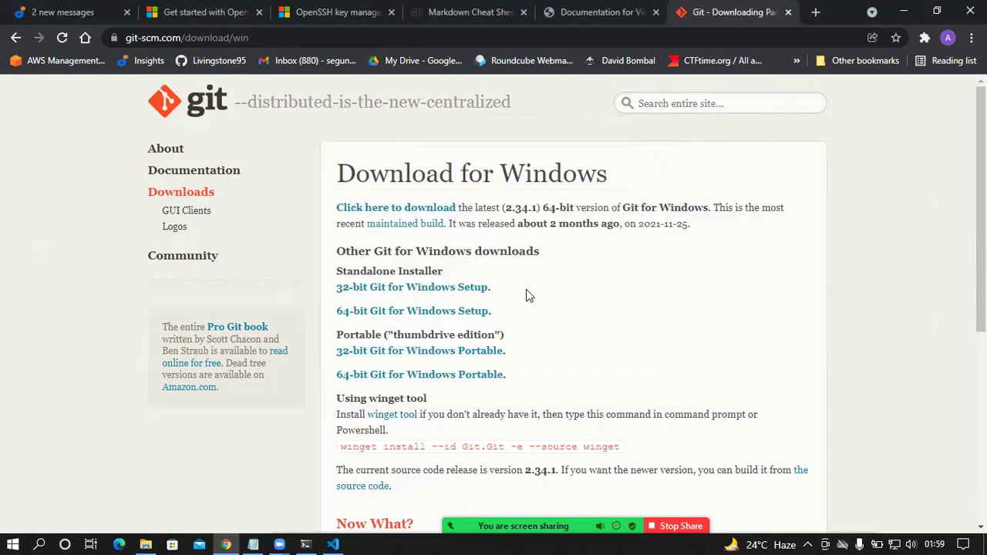
- Switch to File Explorer and browse from the Desktop folder through Local Disk (C:) and Users to the current user's home folder
scroll(526, 291, "down", 1)
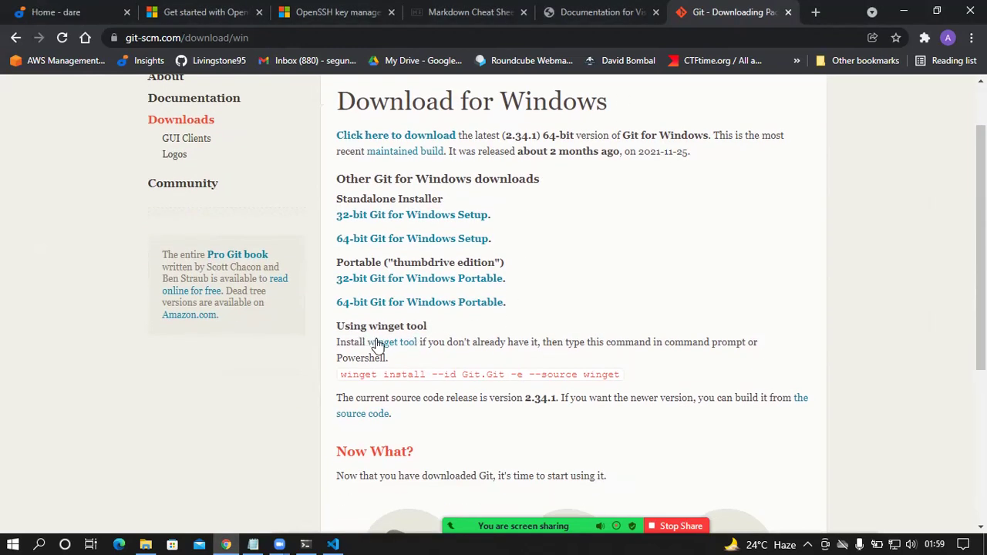
scroll(378, 372, "down", 2)
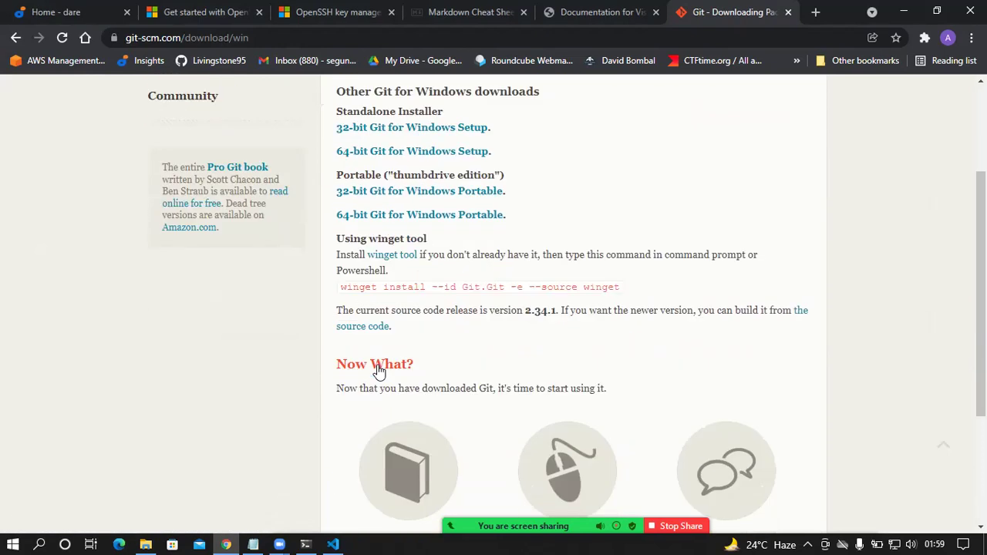
left_click(145, 542)
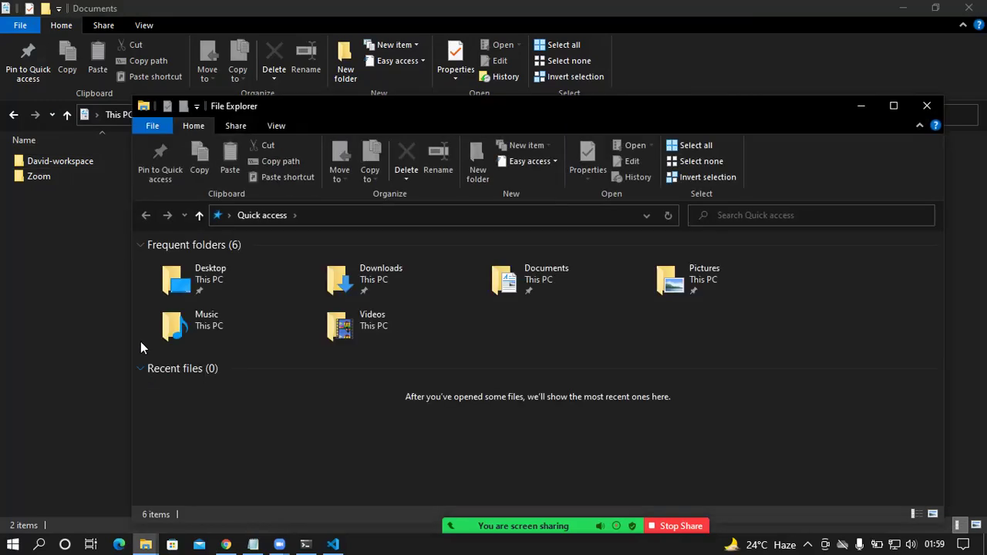
left_click(892, 105)
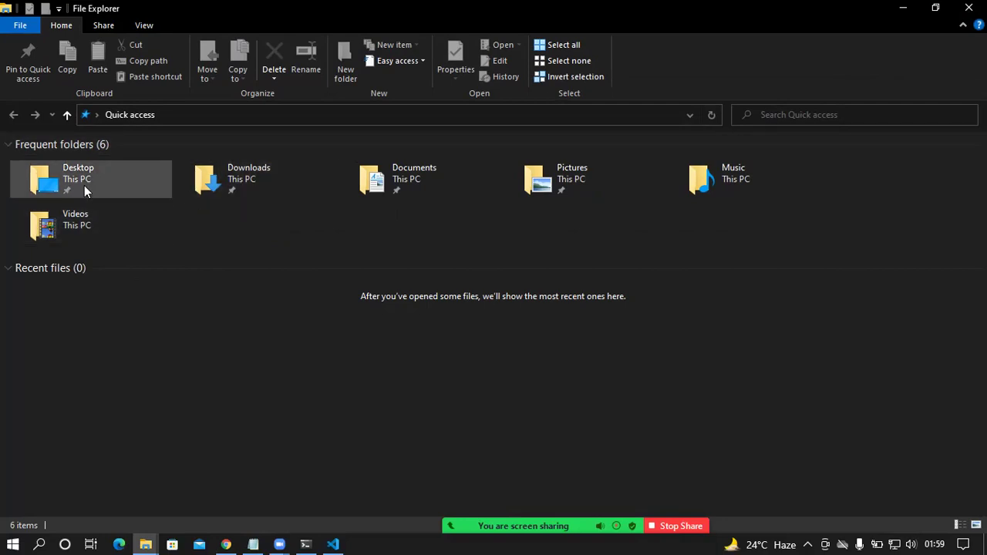
left_click(84, 228)
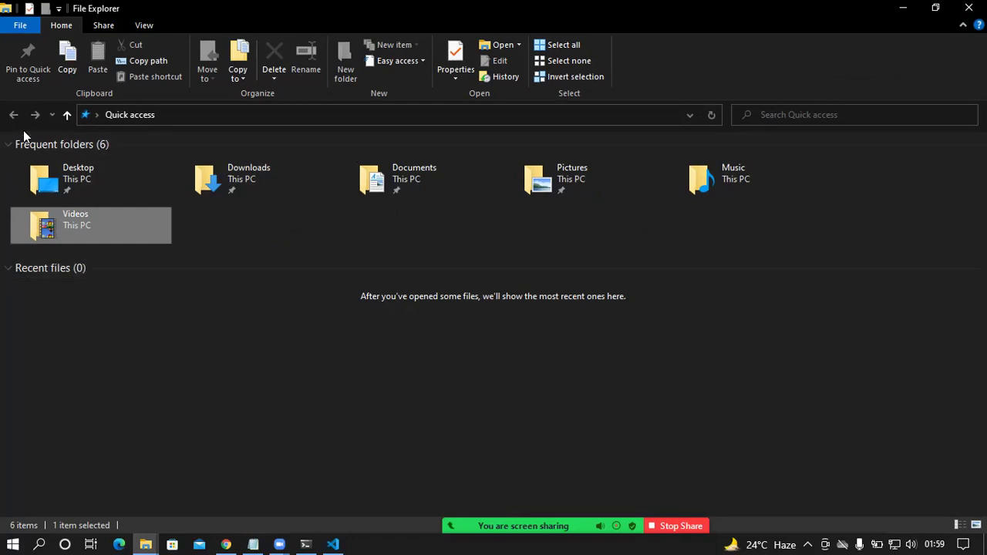
double_click(74, 182)
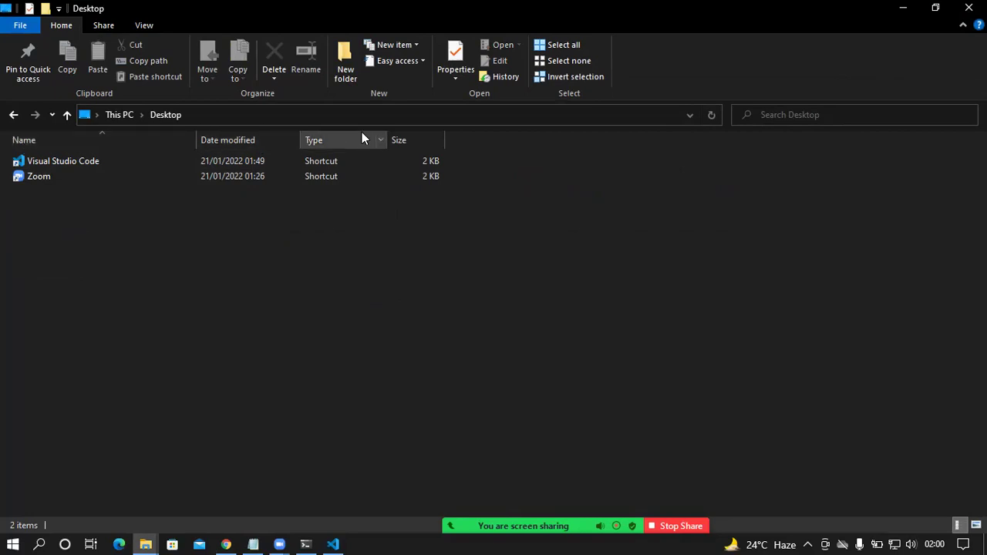
left_click(118, 115)
double_click(130, 266)
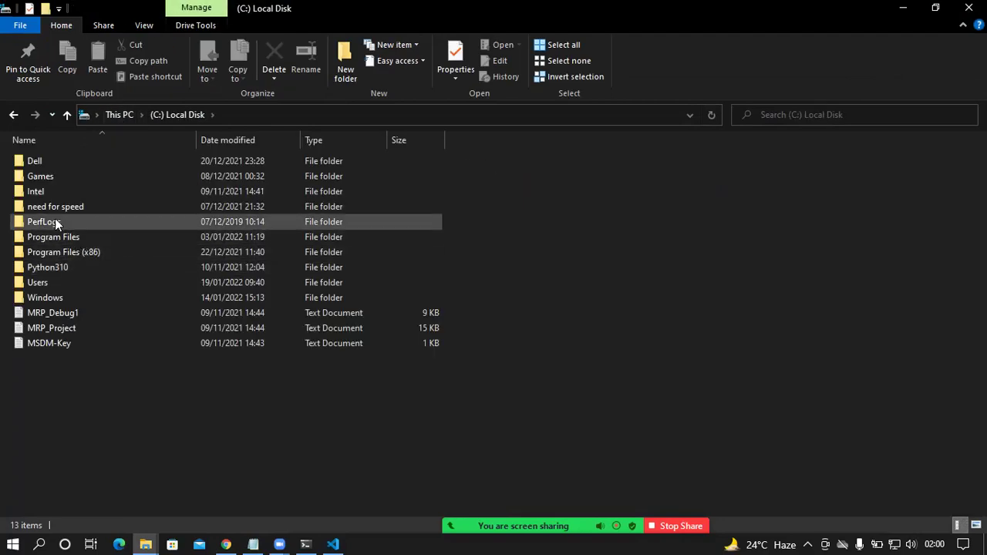
double_click(53, 282)
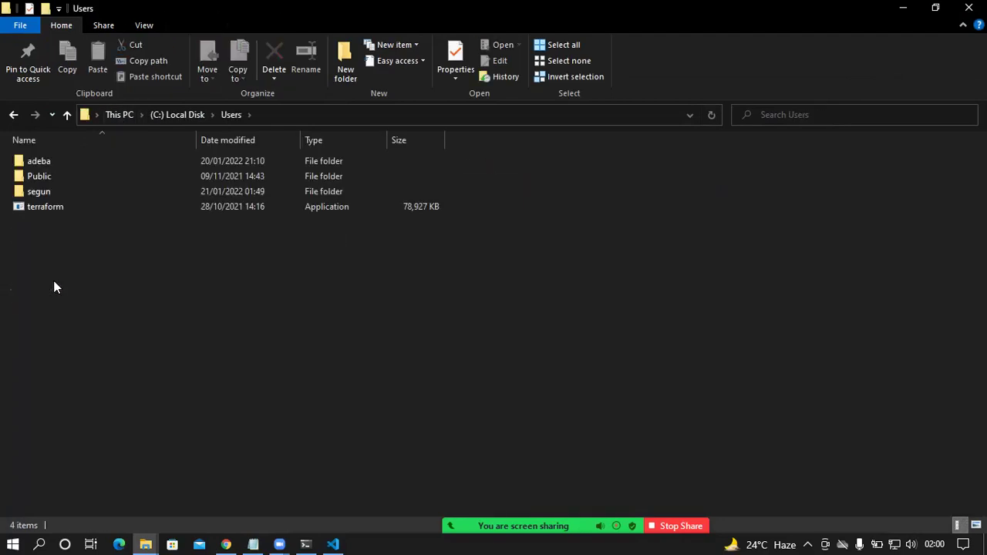
double_click(53, 195)
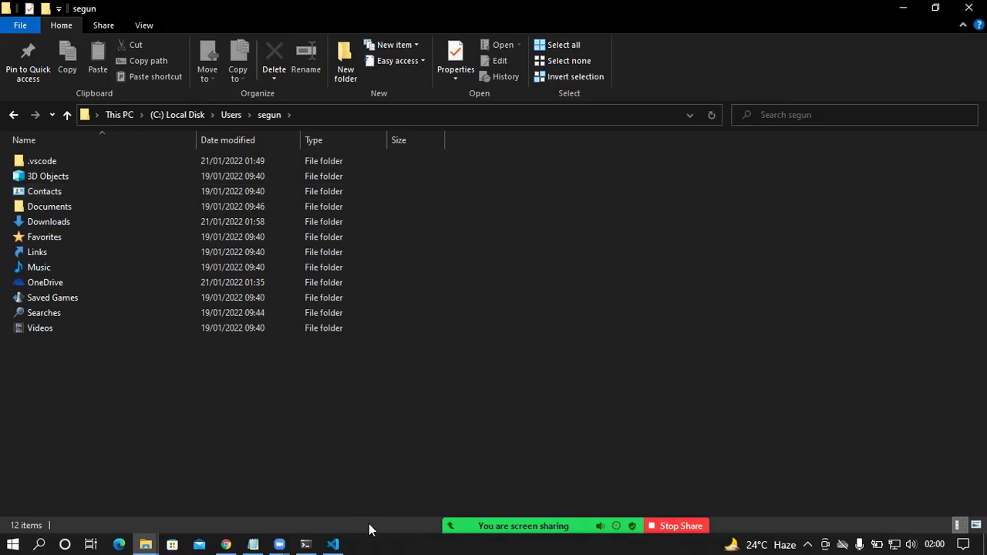
- Run Git-2.34.1-64-bit from the Downloads folder and accept the licence information in the setup
left_click(145, 542)
left_click(94, 490)
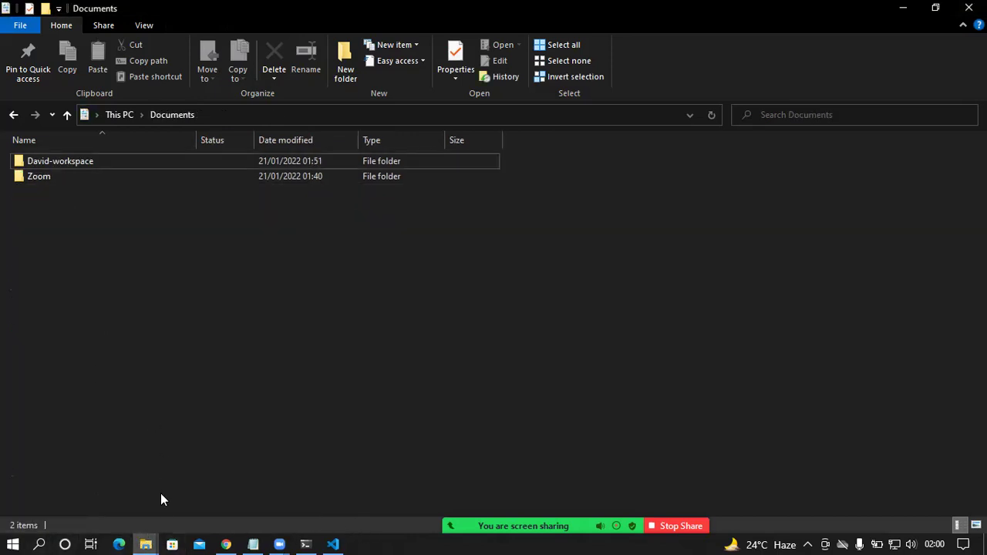
left_click(115, 114)
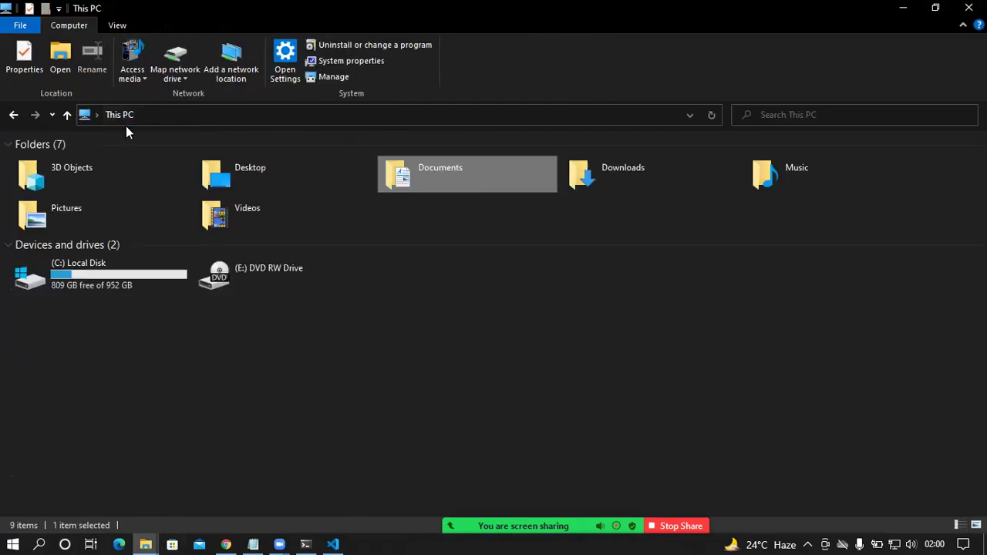
double_click(646, 174)
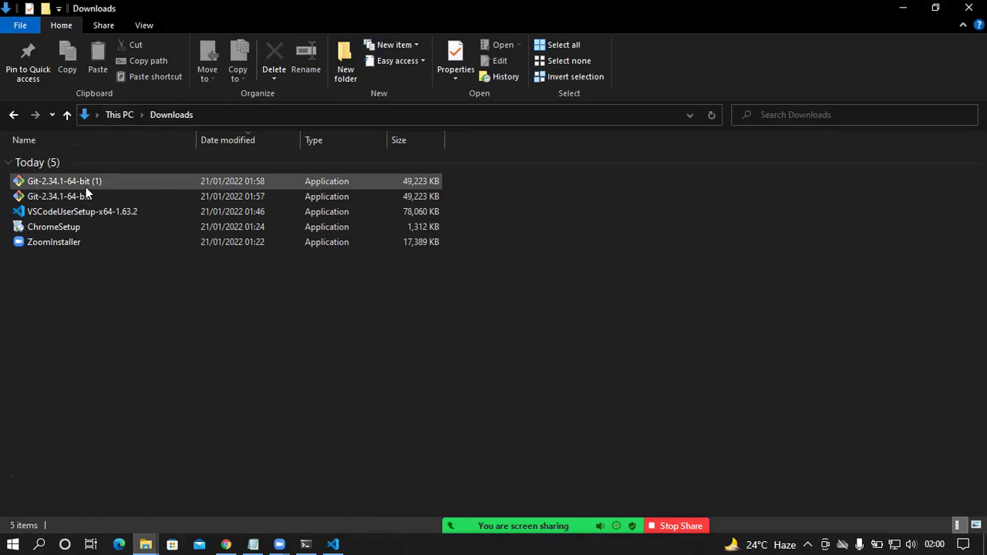
double_click(81, 196)
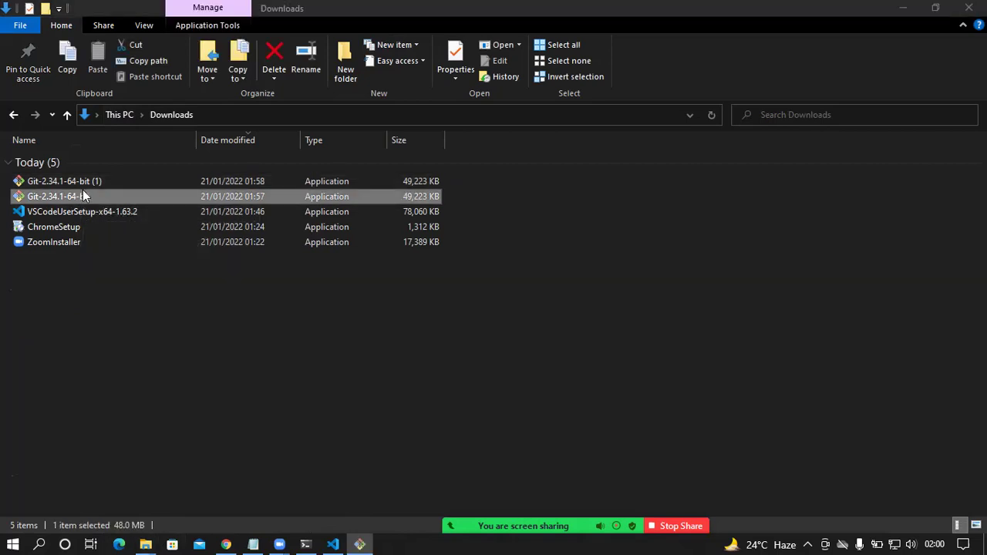
scroll(479, 331, "down", 4)
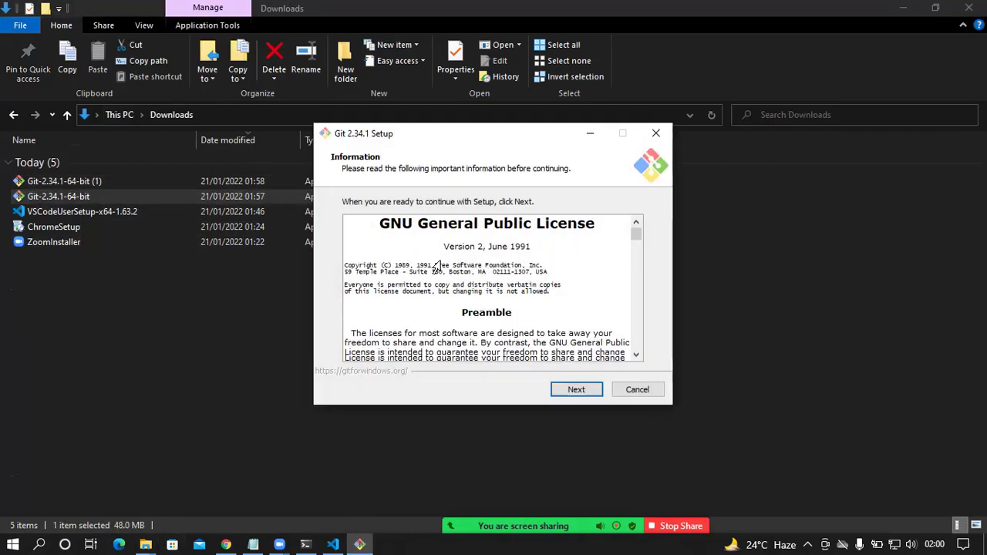
left_click(555, 389)
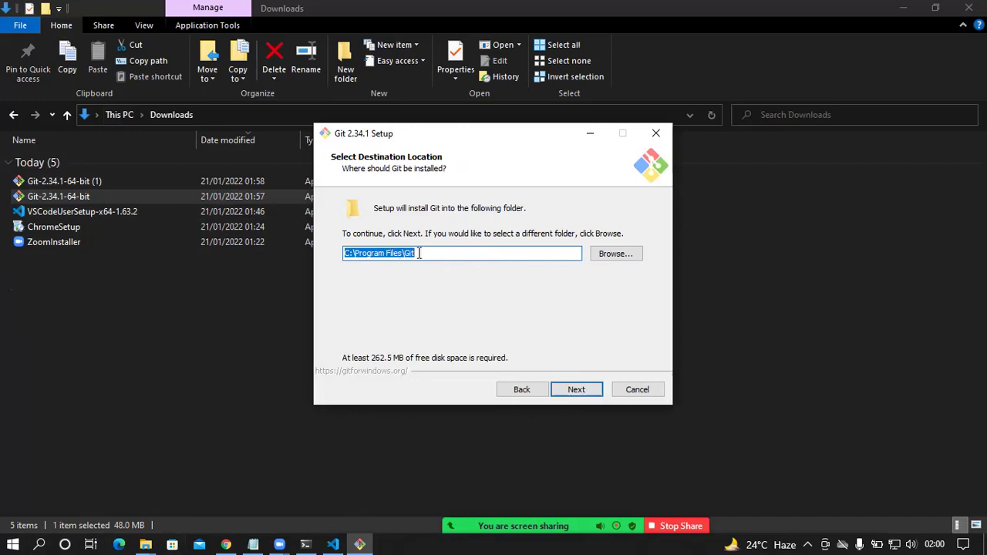
- Look again through the Users folder on drive C: and the current user's home folder in File Explorer
left_click(145, 544)
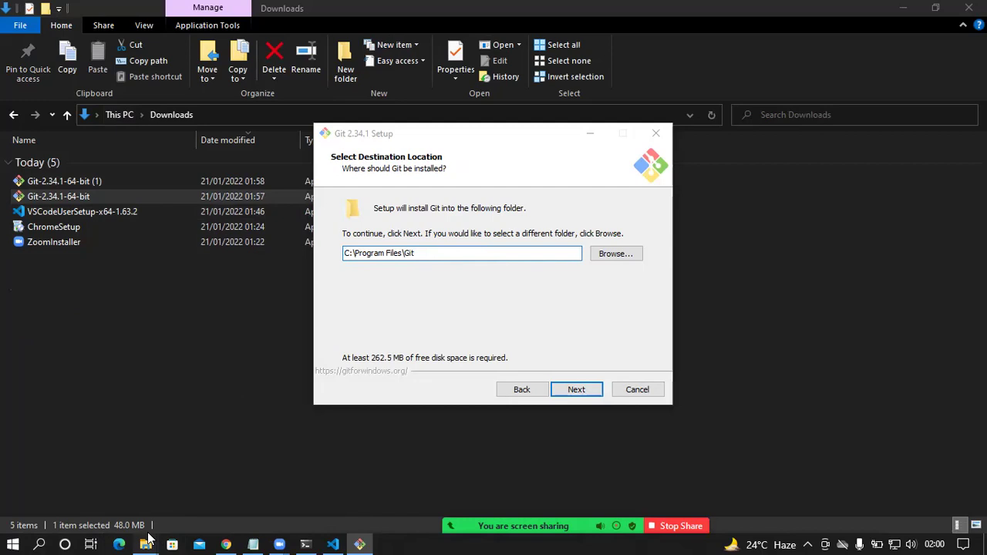
left_click(201, 504)
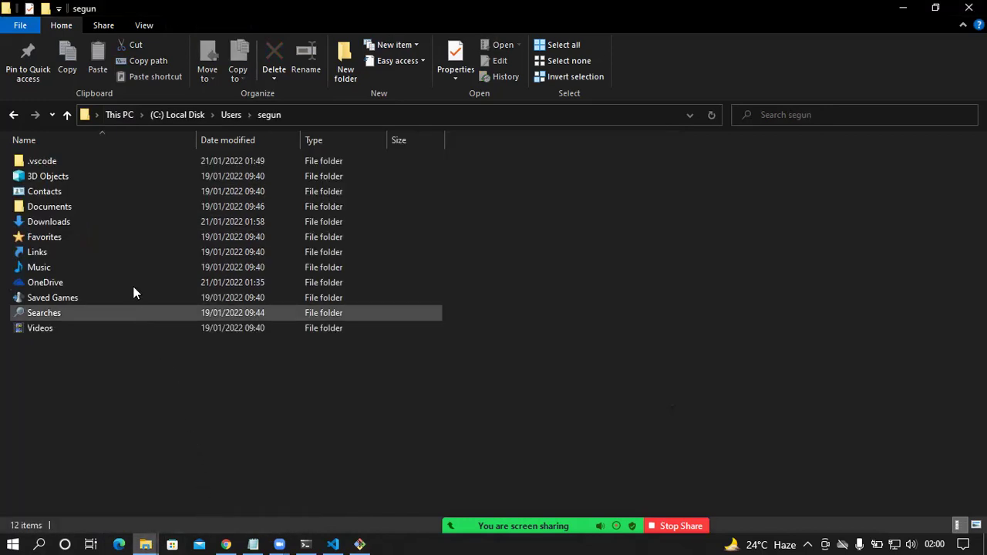
left_click(223, 115)
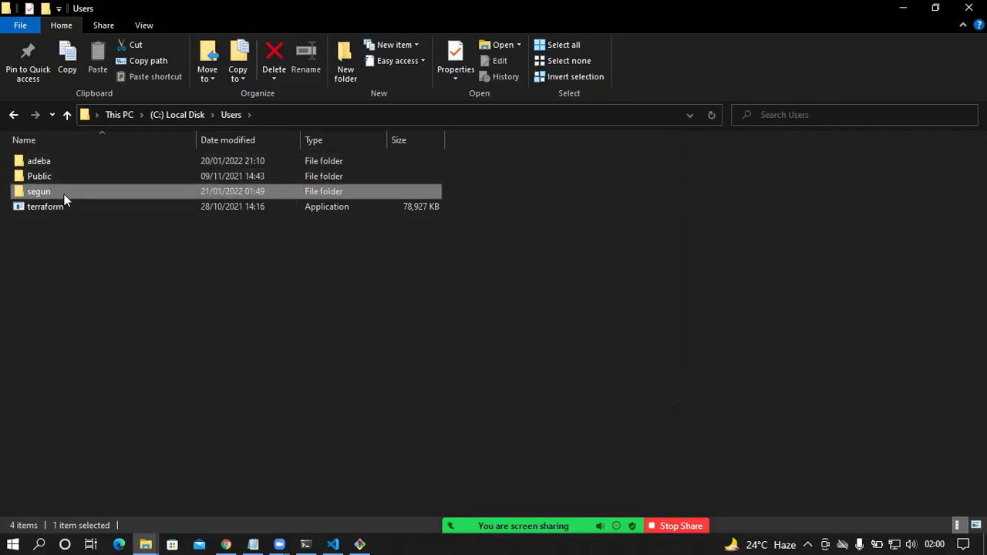
double_click(150, 192)
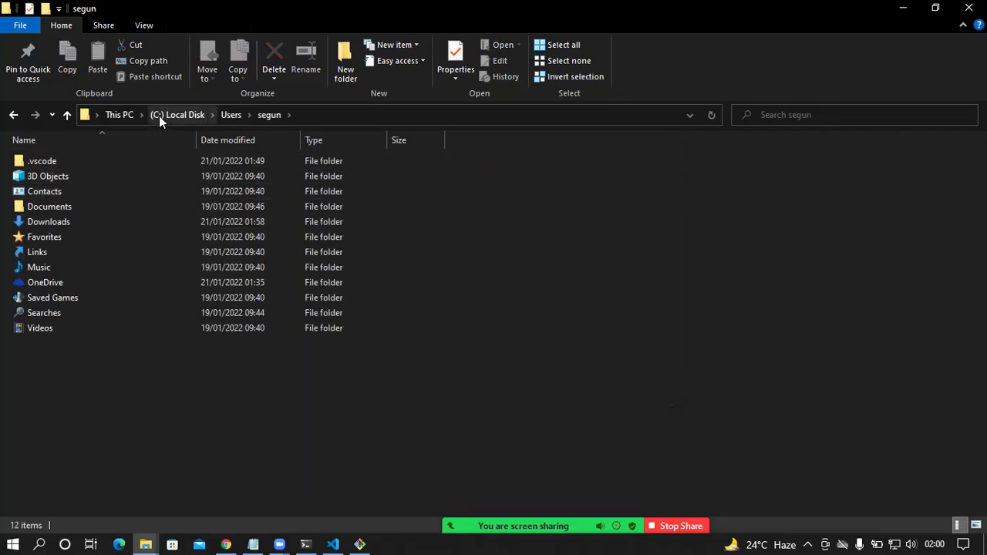
- Inspect the existing Git folder under C:\Program Files and return to the Program Files listing
left_click(122, 116)
left_click(101, 269)
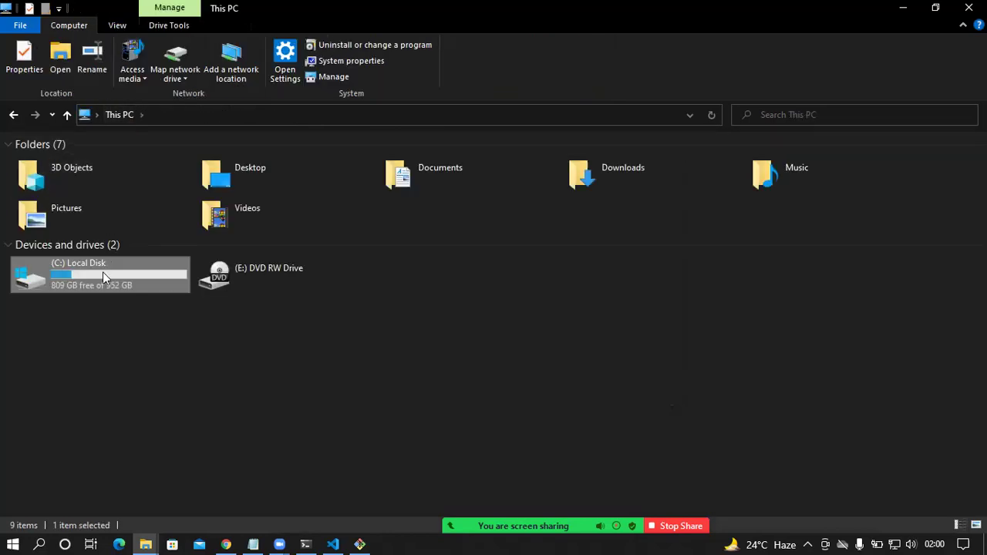
double_click(103, 271)
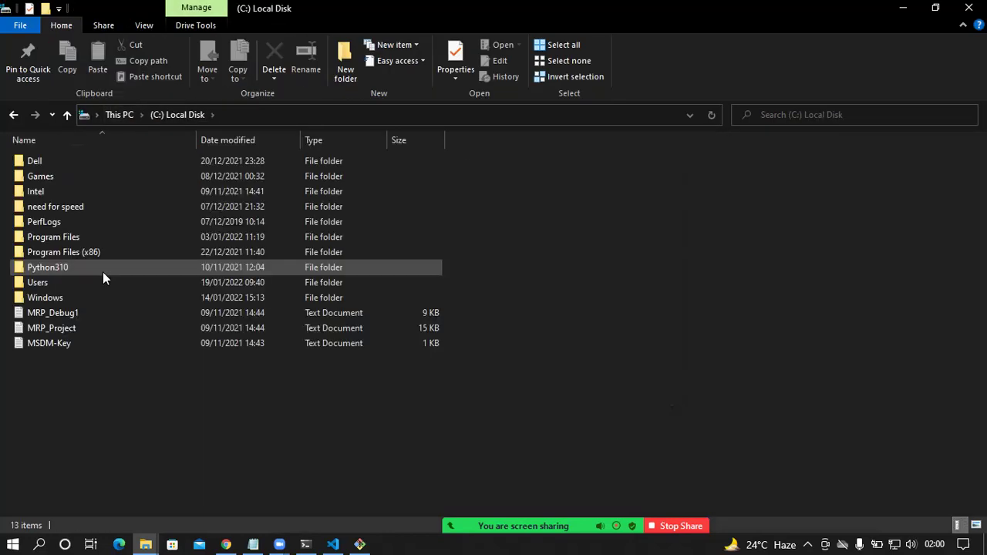
double_click(73, 237)
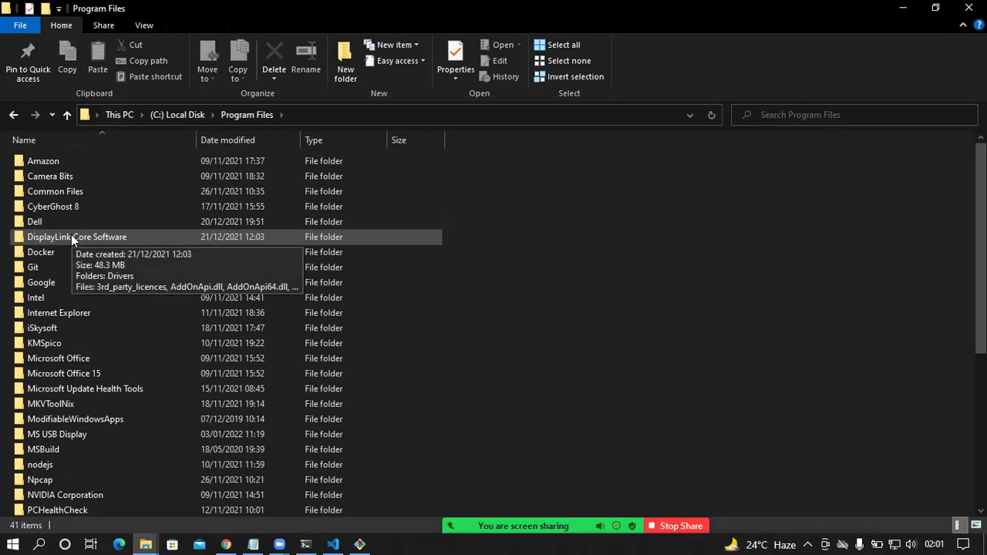
double_click(41, 269)
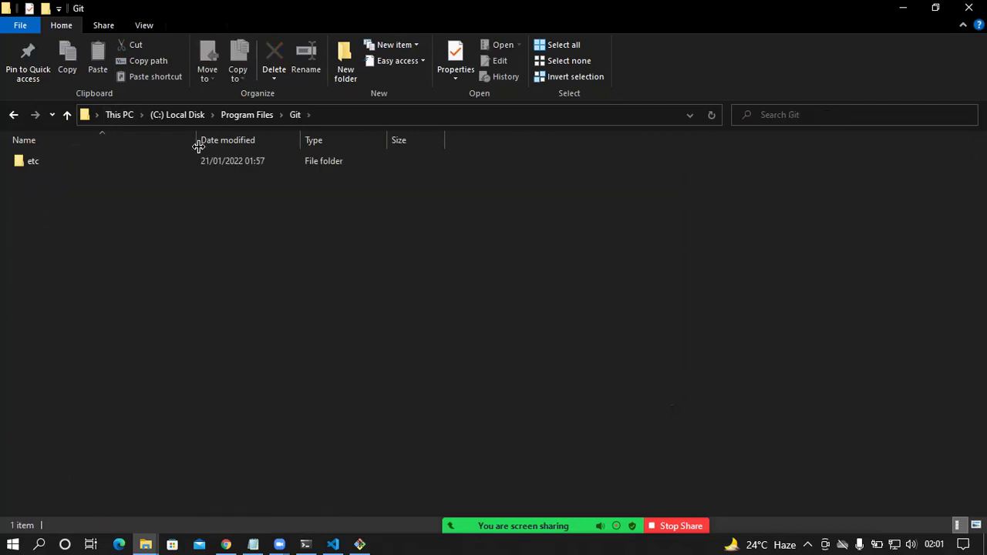
left_click(237, 114)
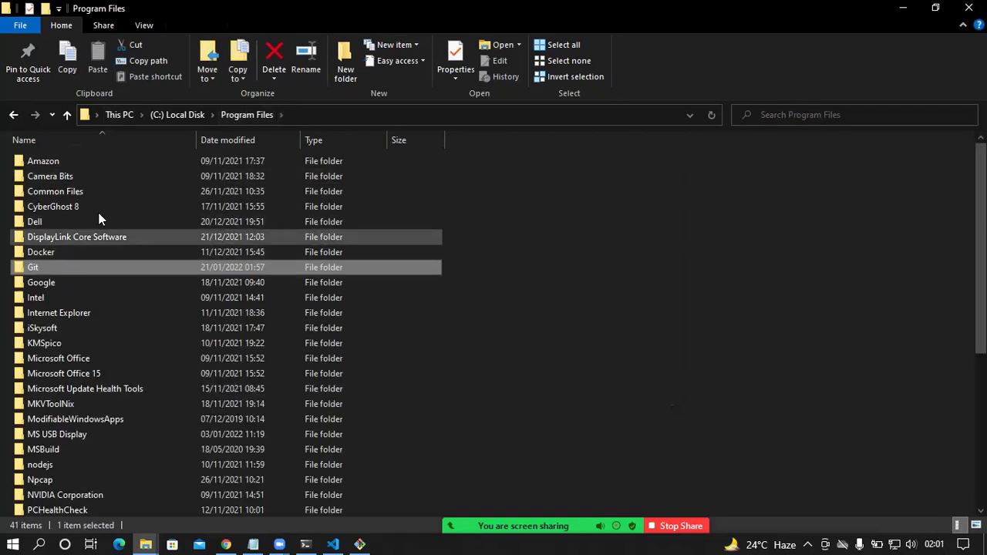
- Delete the existing Git folder from C:\Program Files and retry C:\Program Files\Git as the destination in Git 2.34.1 Setup
left_click(273, 55)
left_click(260, 177)
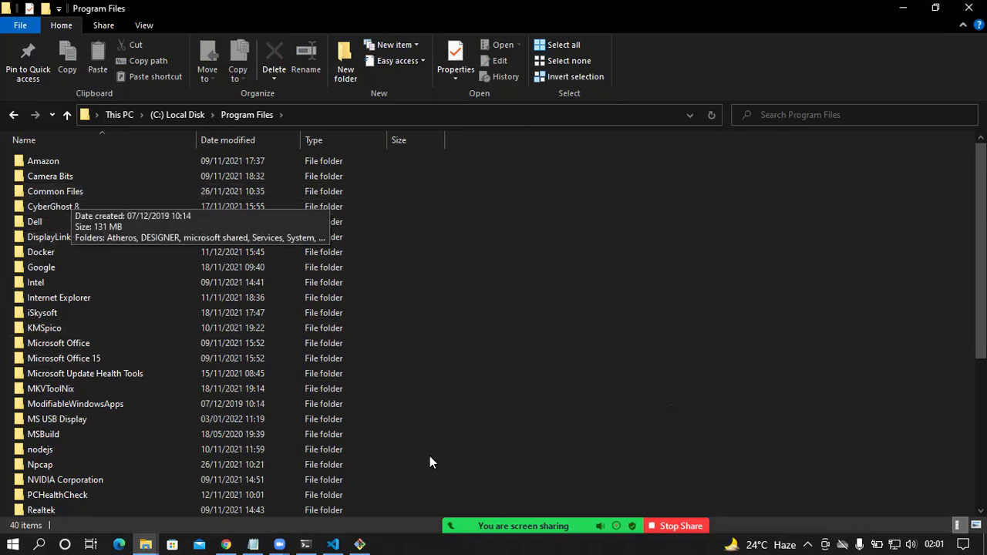
mouse_move(361, 540)
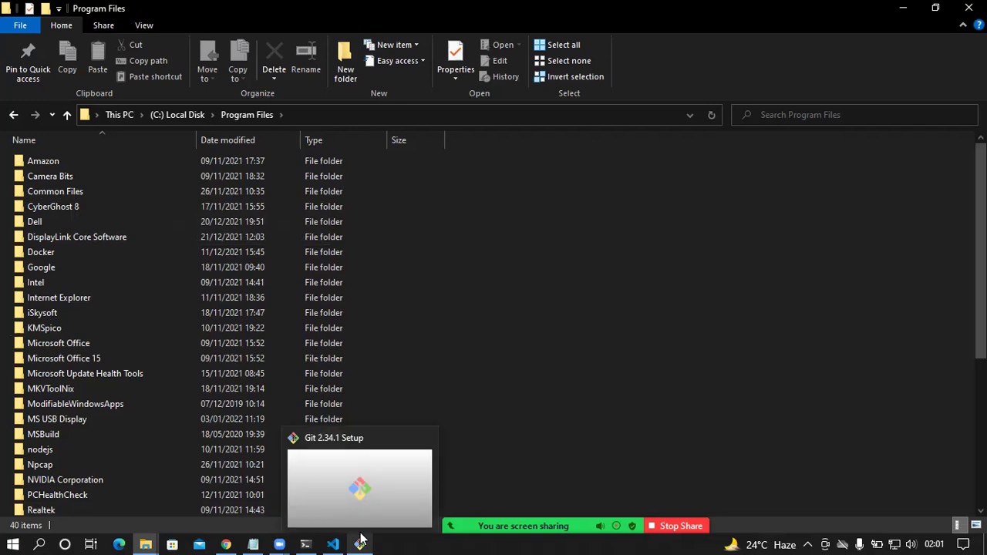
left_click(366, 494)
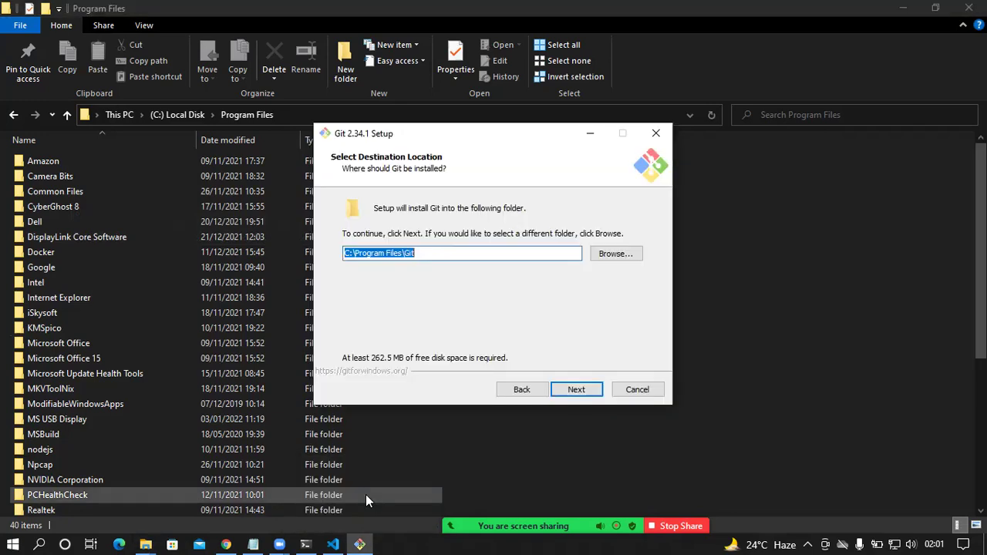
left_click(577, 391)
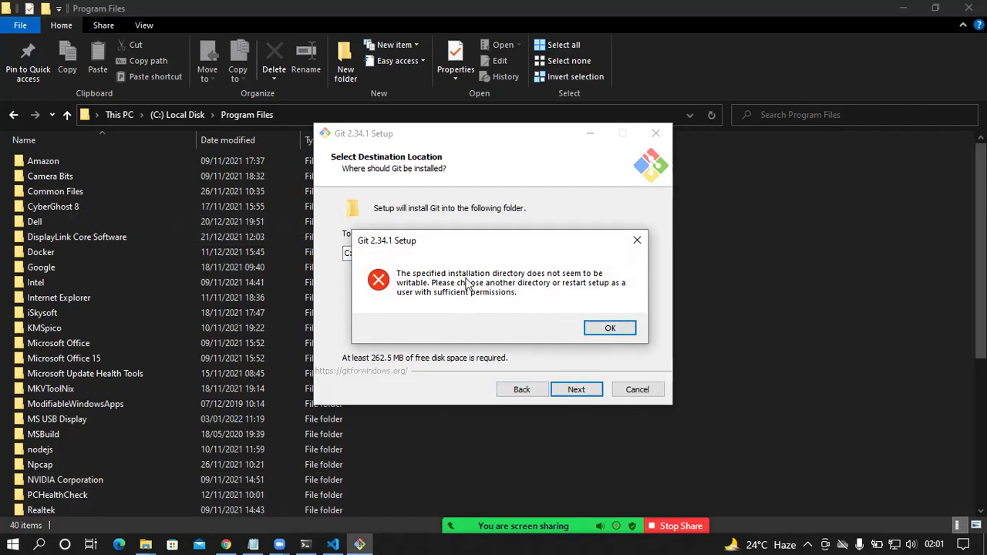
left_click(611, 330)
- Set the installation destination to a Git folder inside the current user's home folder under C:\Users and continue
left_click(616, 261)
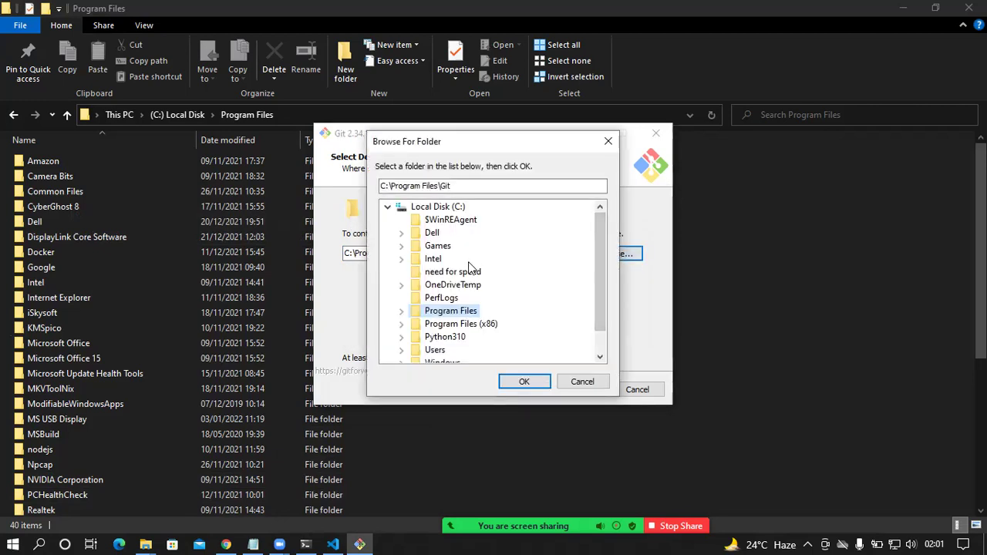
scroll(425, 284, "down", 1)
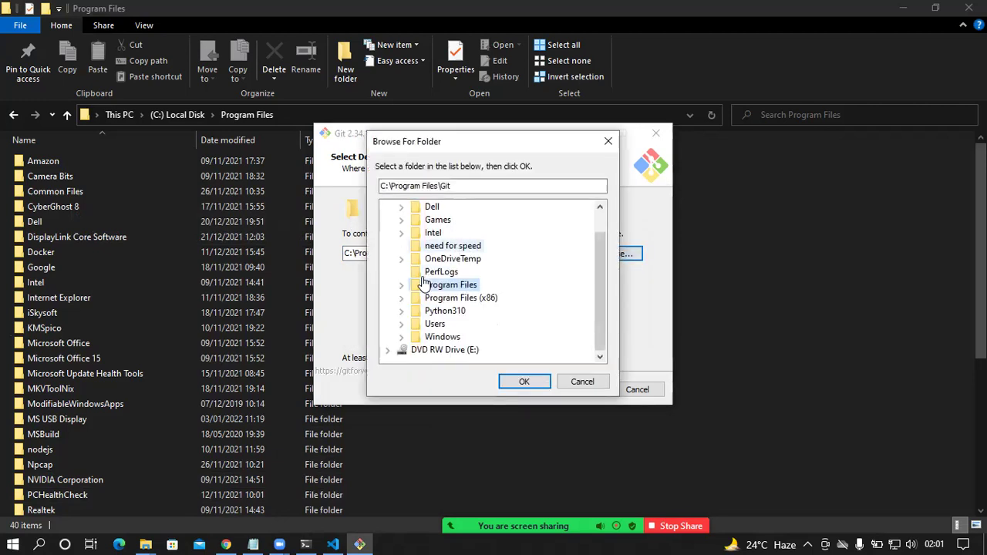
left_click(444, 325)
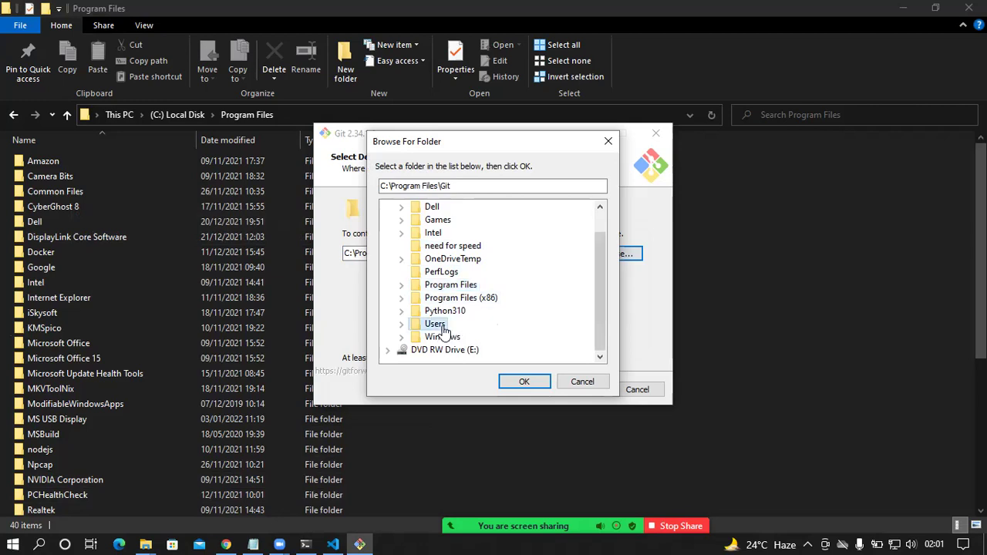
left_click(402, 325)
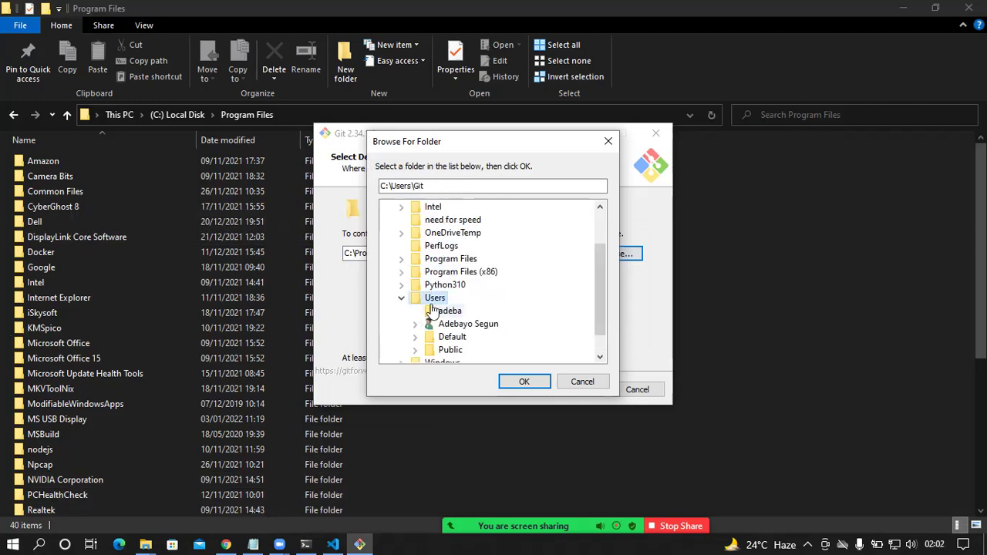
scroll(491, 324, "down", 1)
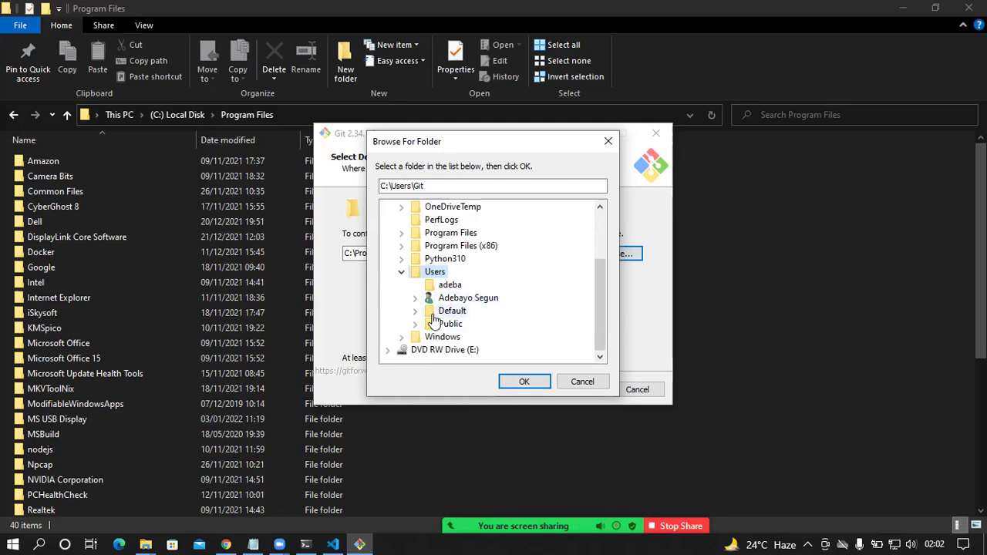
left_click(472, 299)
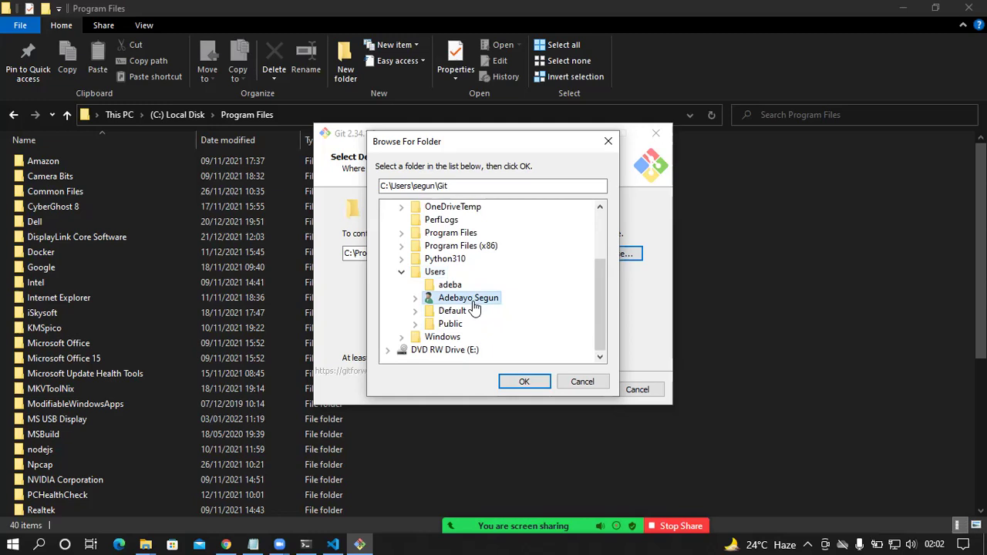
left_click(510, 383)
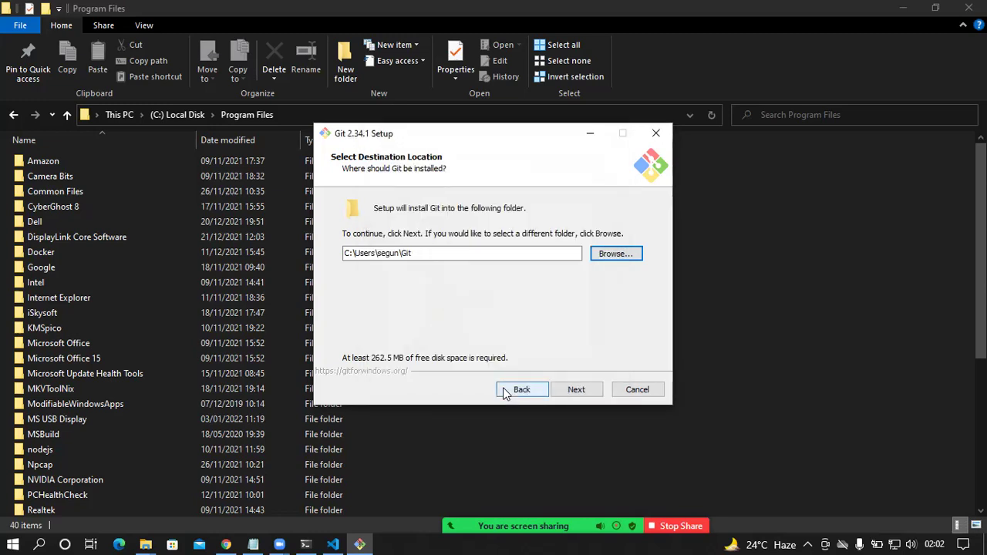
left_click(573, 392)
- Include the Additional icons component with both shortcuts and accept Git as the Start Menu folder
left_click(350, 230)
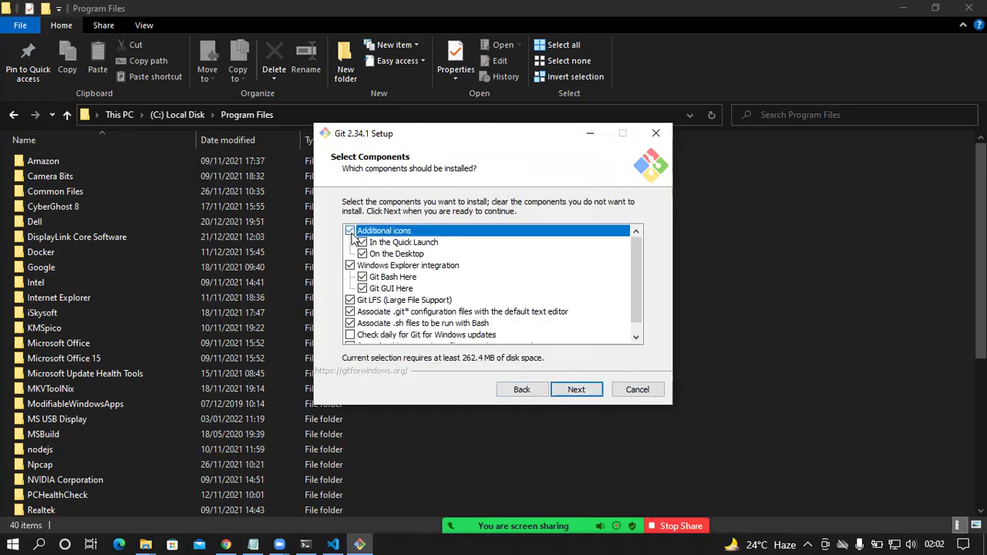
left_click(572, 392)
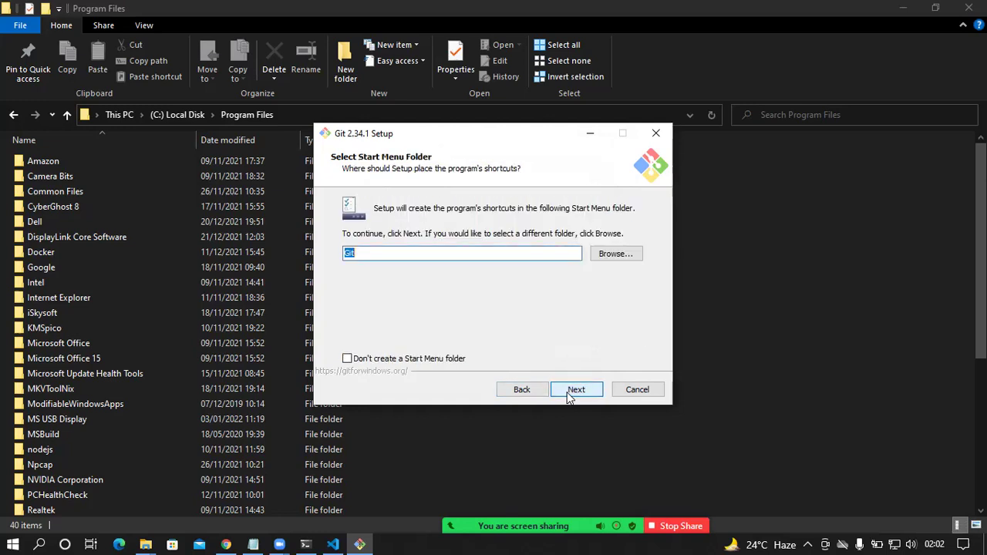
left_click(572, 393)
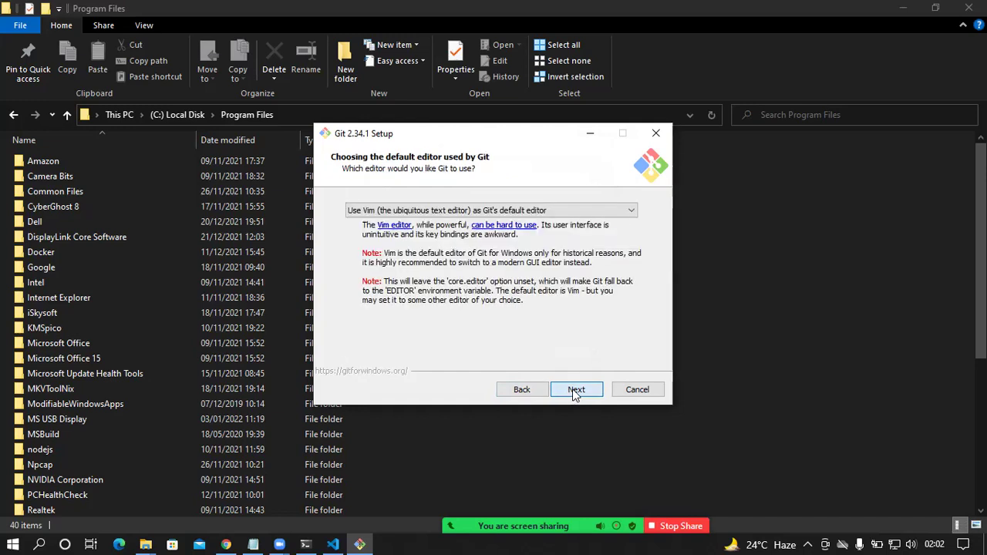
- Keep Vim as the default editor, accept the defaults for all remaining setup options, and install Git
left_click(574, 393)
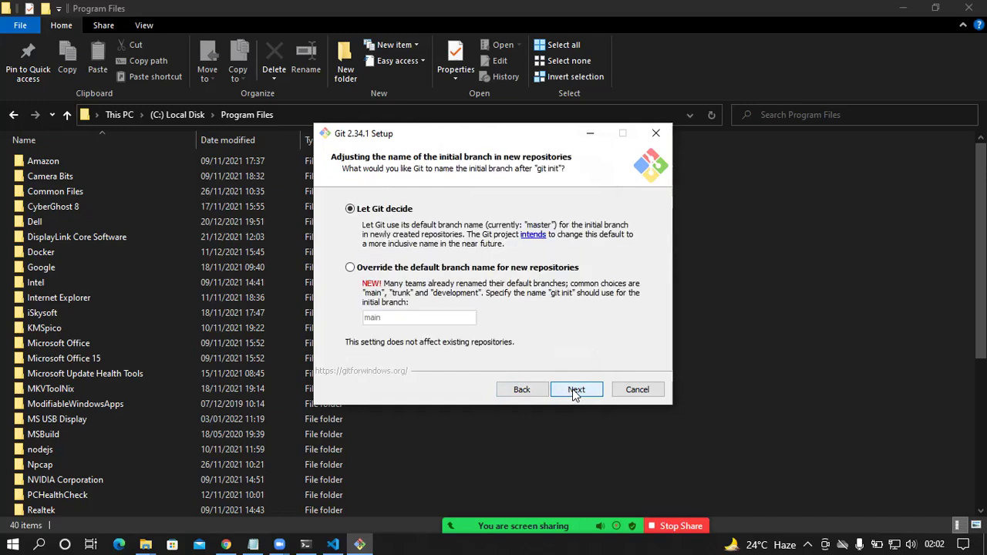
left_click(574, 392)
left_click(574, 392)
left_click(575, 391)
left_click(575, 391)
left_click(574, 392)
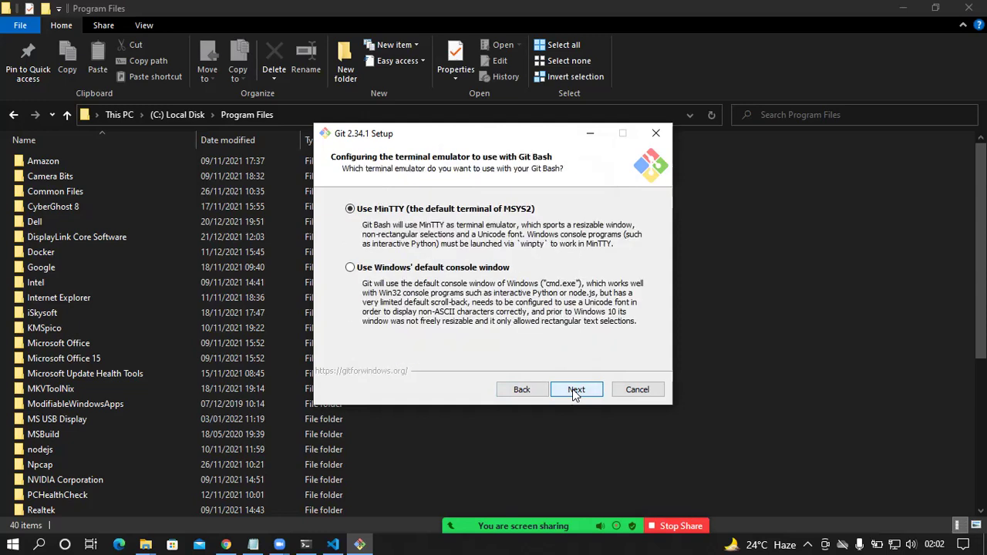
left_click(575, 392)
left_click(575, 392)
left_click(574, 392)
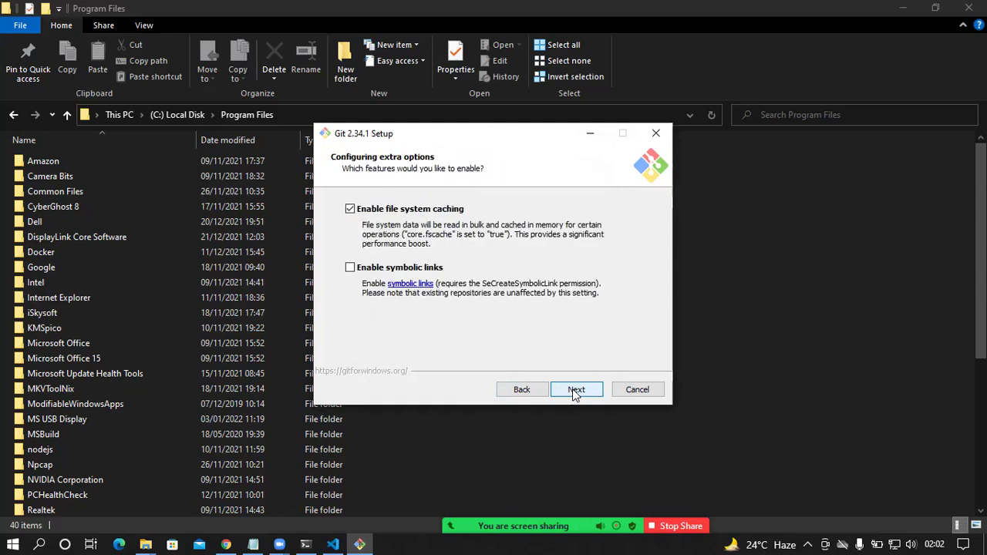
left_click(575, 392)
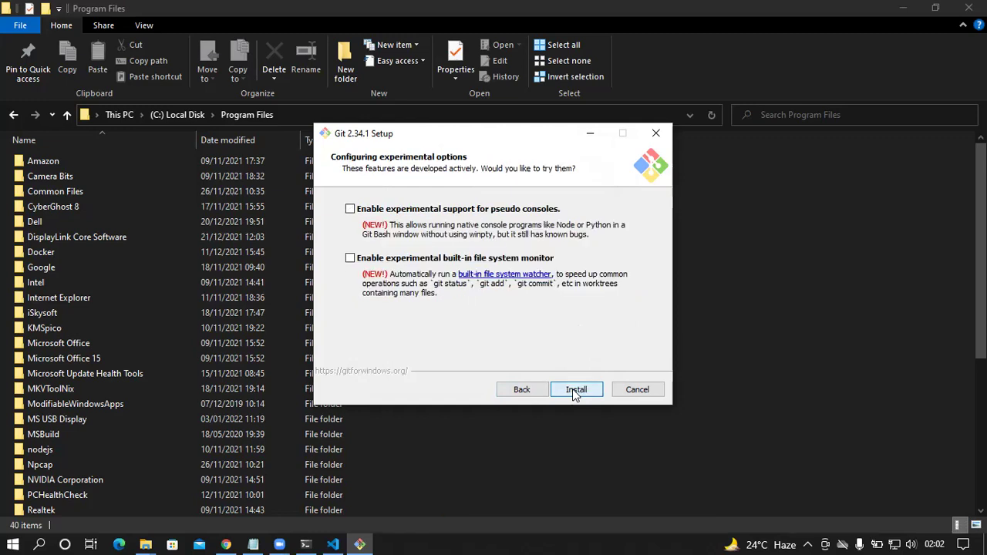
left_click(575, 391)
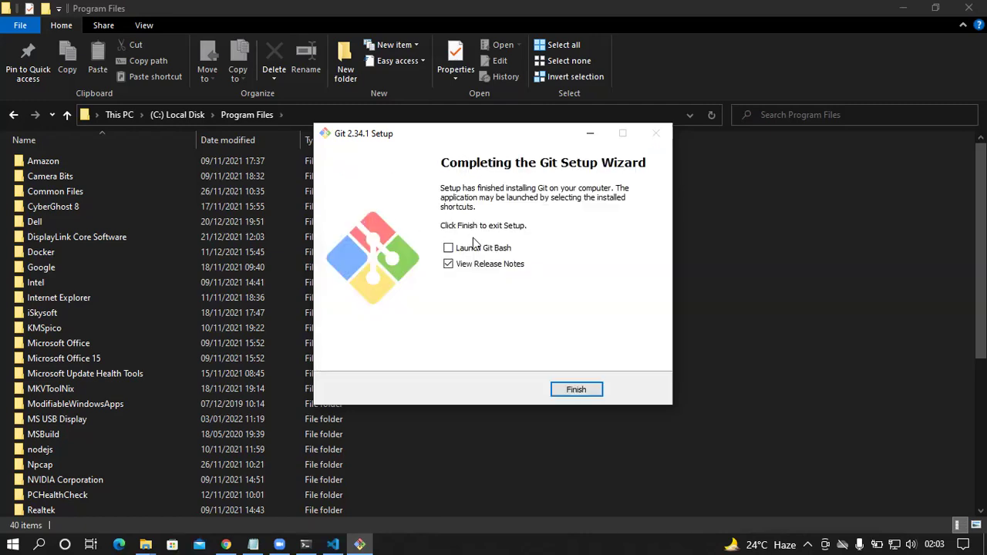
- Finish the Git setup with Launch Git Bash enabled and View Release Notes disabled, and close the Git Bash window
left_click(473, 268)
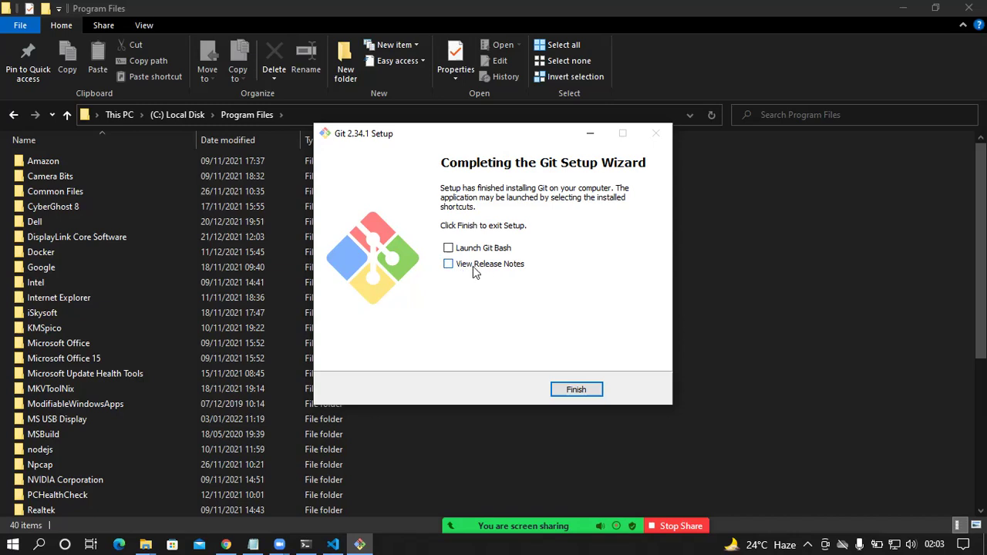
left_click(472, 251)
left_click(574, 392)
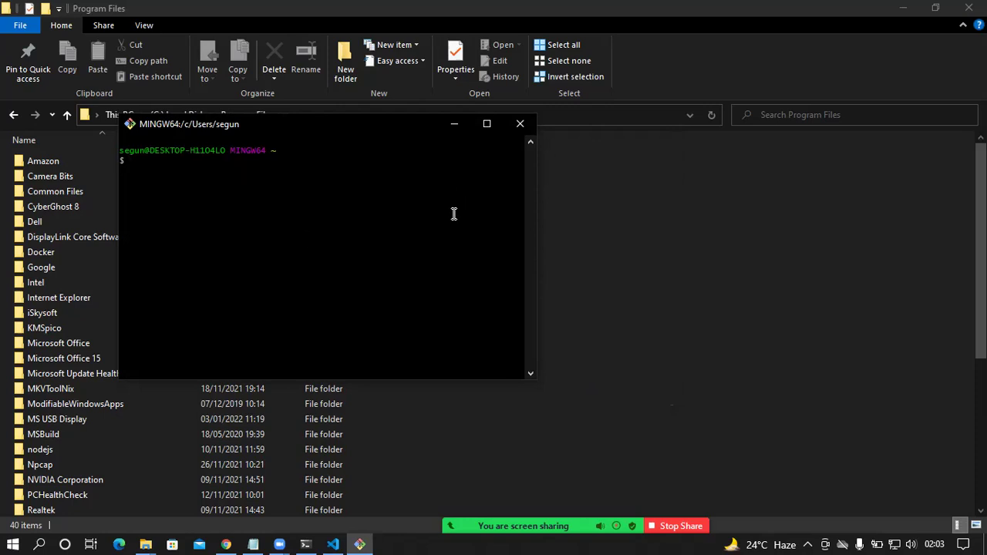
left_click(520, 130)
- Switch to Windows PowerShell and run git to check that the command is available
left_click(305, 544)
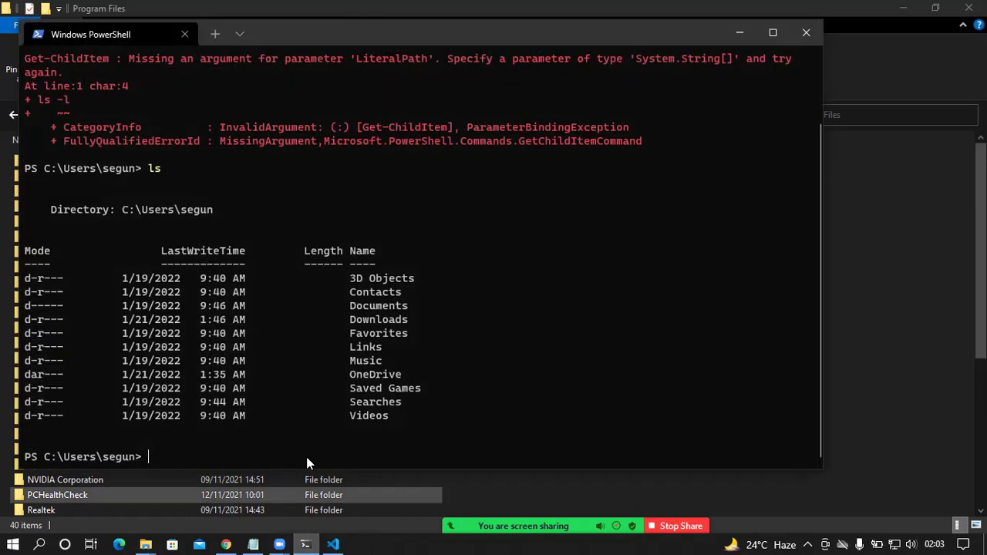
type("git")
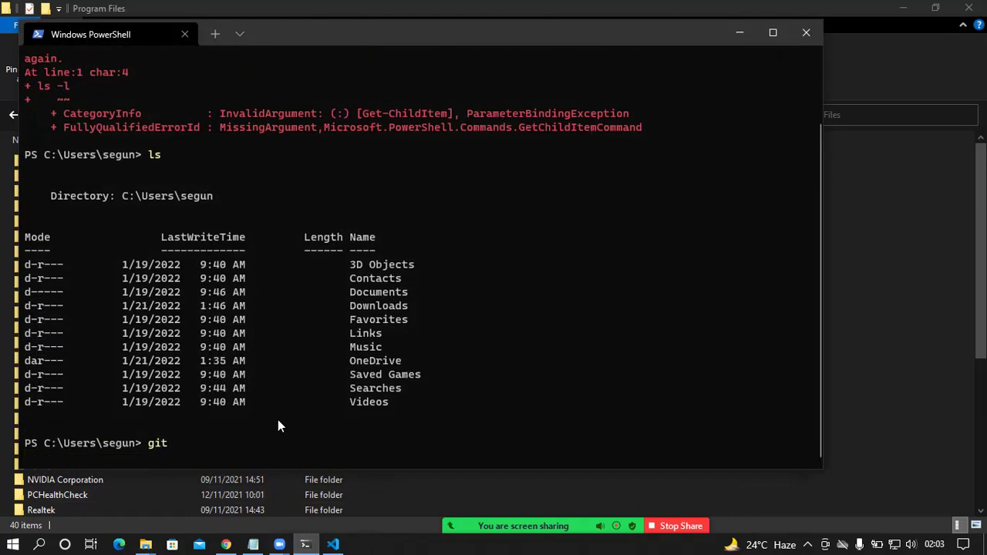
key("Return")
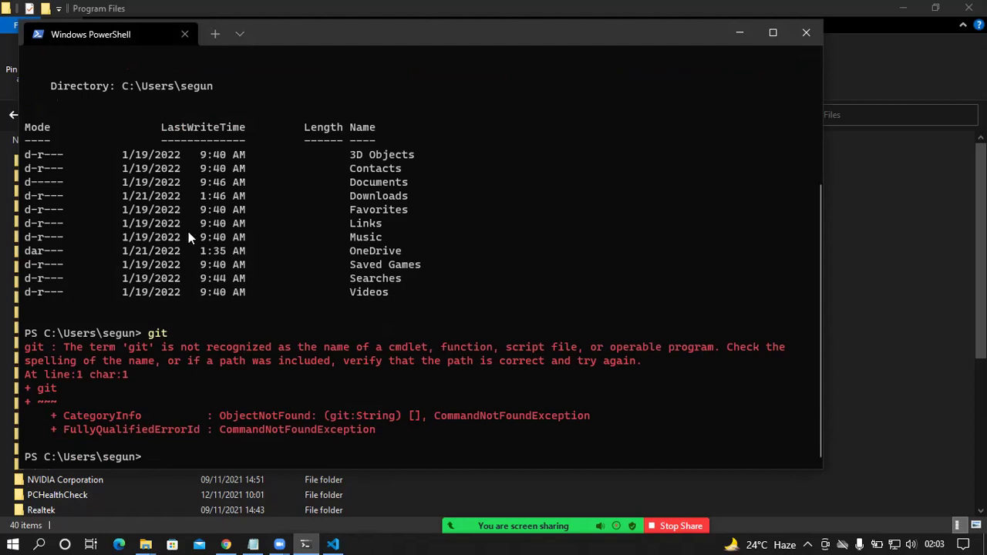
- Open a second Windows PowerShell session and check the git command again there
left_click(216, 34)
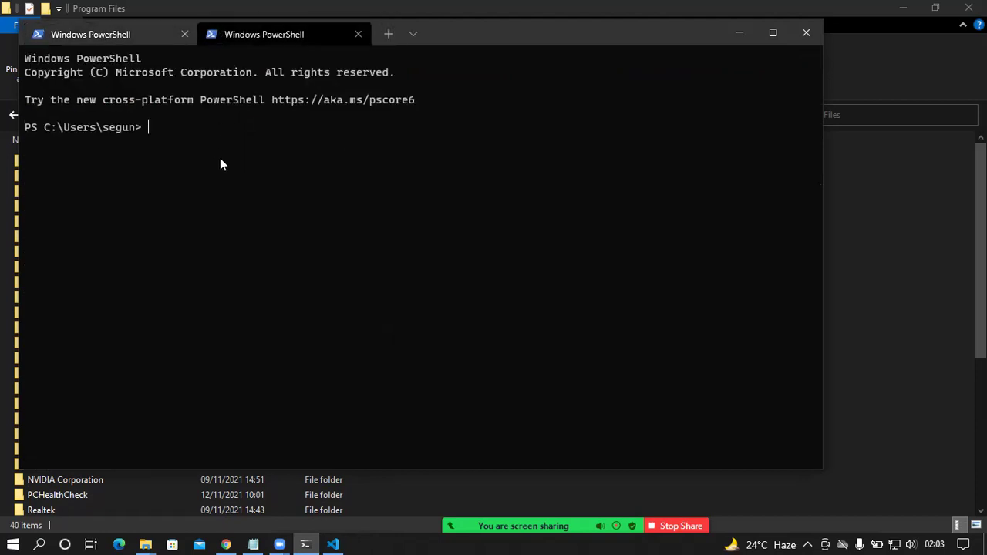
type("git")
key("Return")
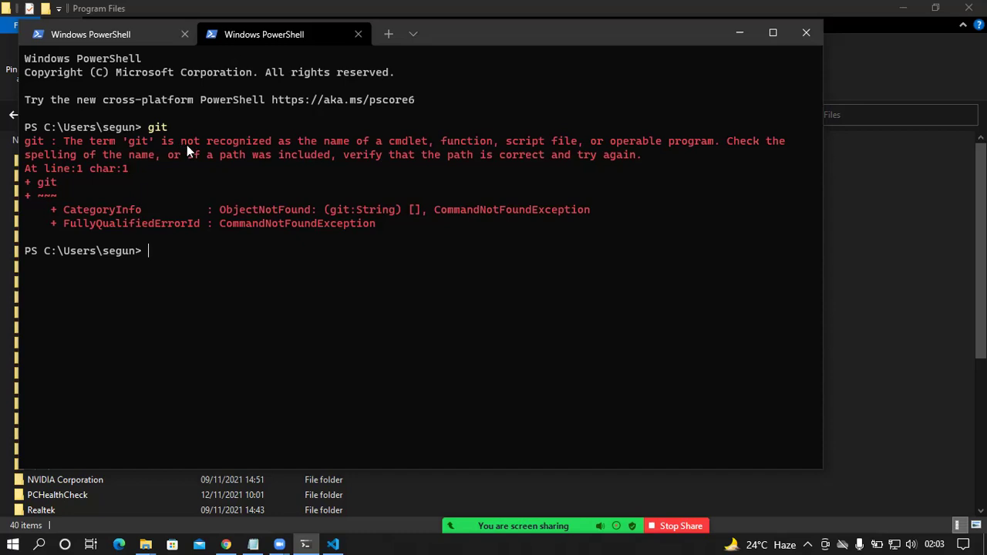
left_click(125, 38)
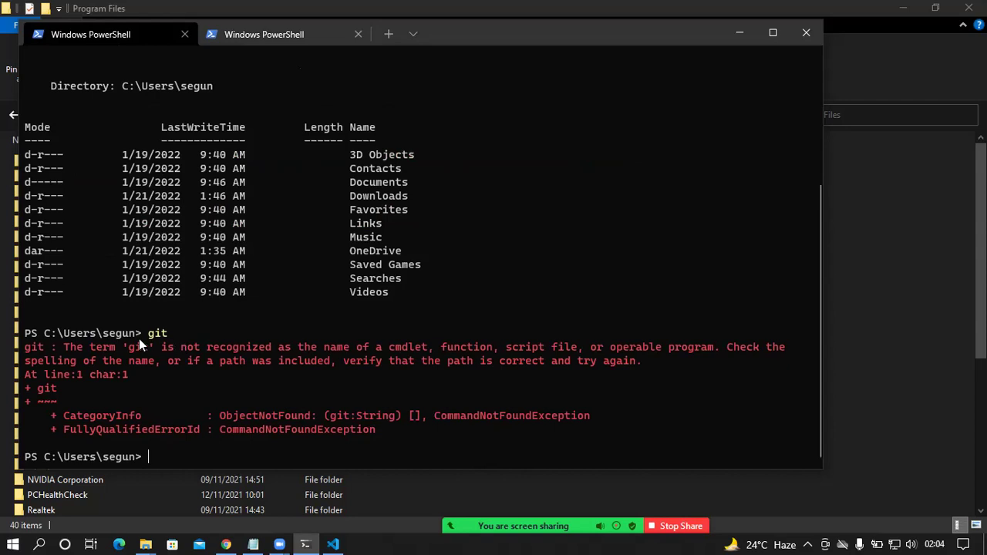
left_click_drag(137, 333, 120, 337)
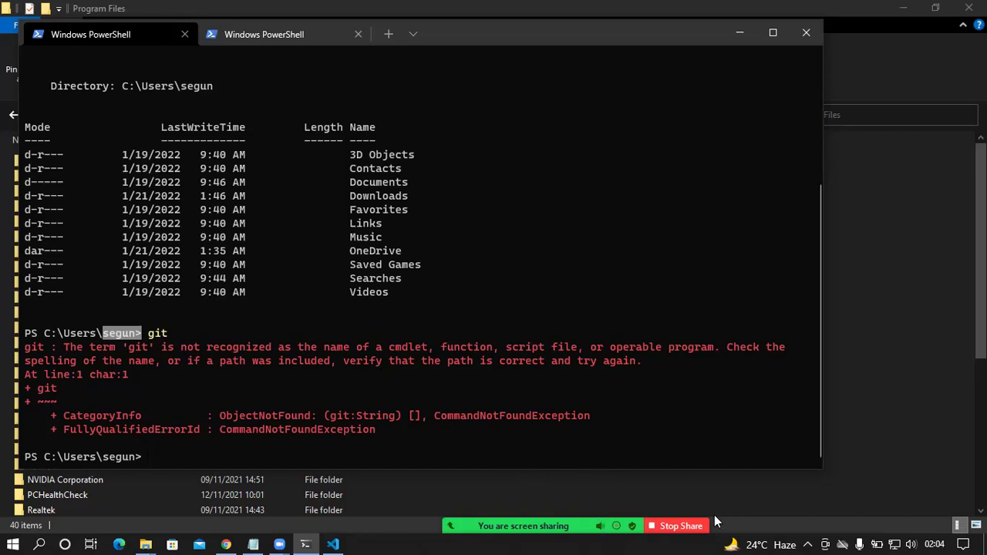
left_click(849, 514)
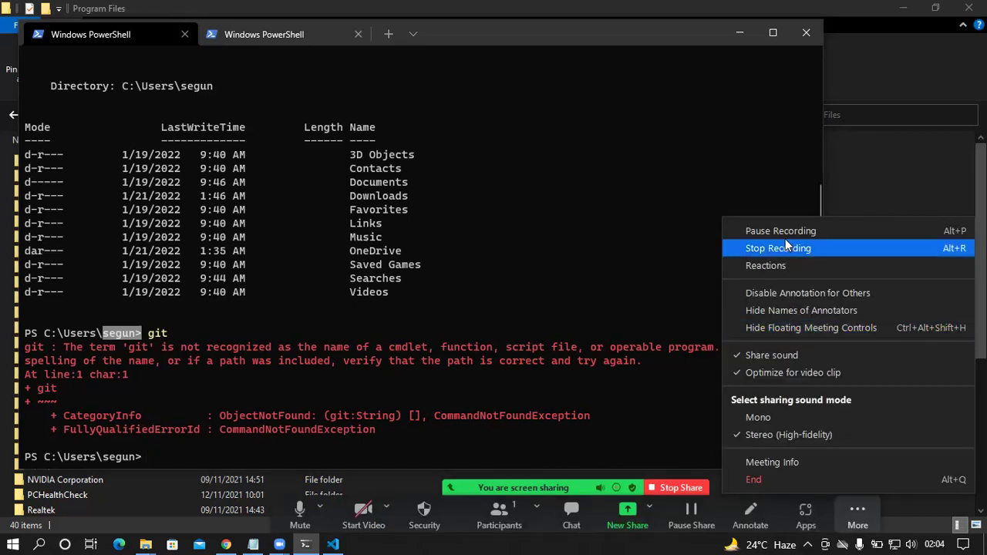